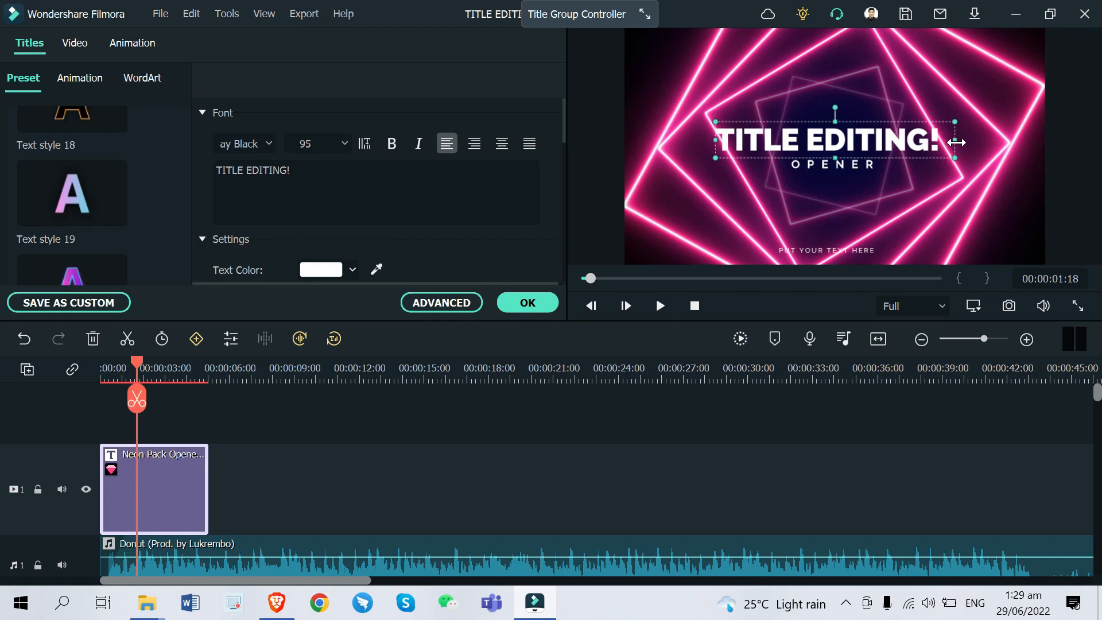
Centre the main title and change the OPENER subtitle to FILMORA 11
{"action": "left_click_drag", "start_coordinate": [884, 138], "coordinate": [883, 136]}
{"action": "left_click", "coordinate": [846, 166]}
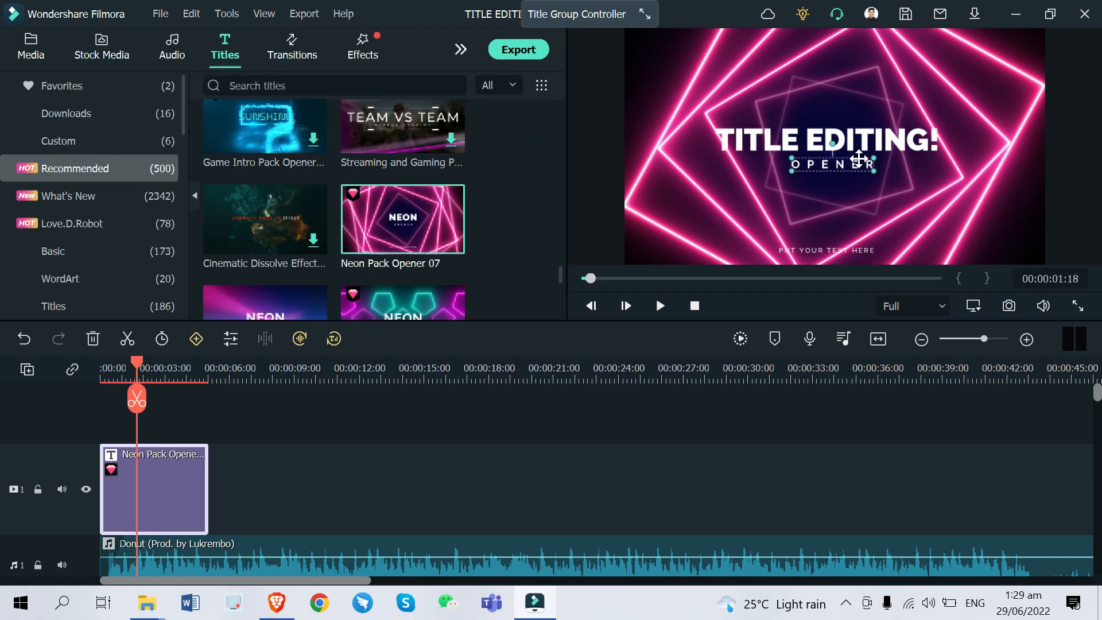
{"action": "double_click", "coordinate": [846, 166]}
{"action": "type", "text": "FI"}
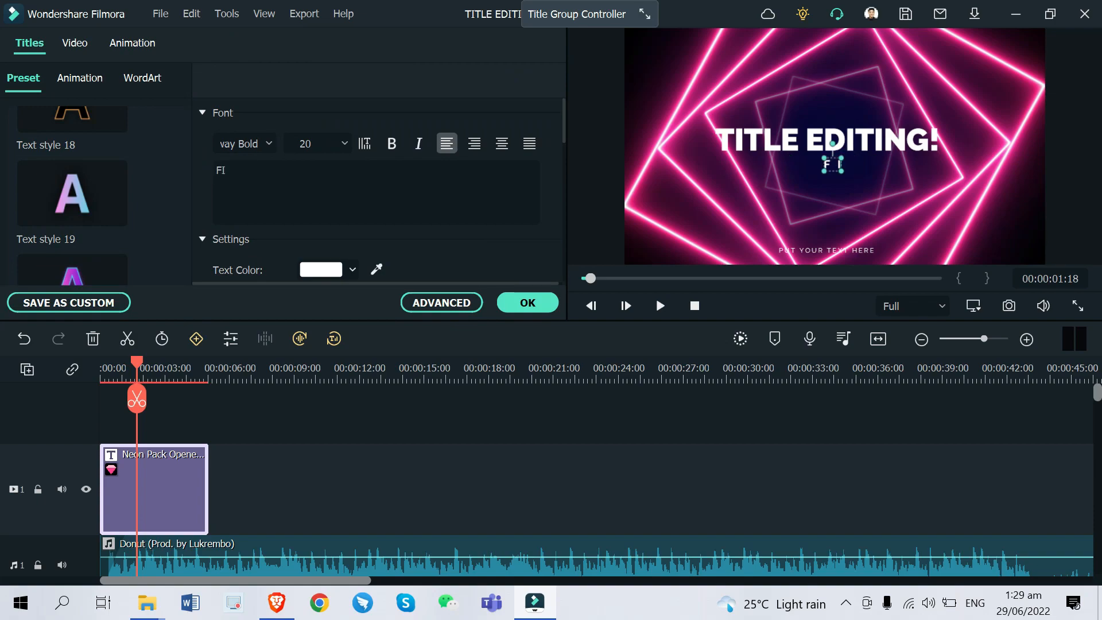
{"action": "type", "text": "LMORA 11"}
Replace the PUT YOUR TEXT HERE line with the creator's name
{"action": "left_click", "coordinate": [849, 251]}
{"action": "double_click", "coordinate": [849, 251]}
{"action": "type", "text": "LAC"}
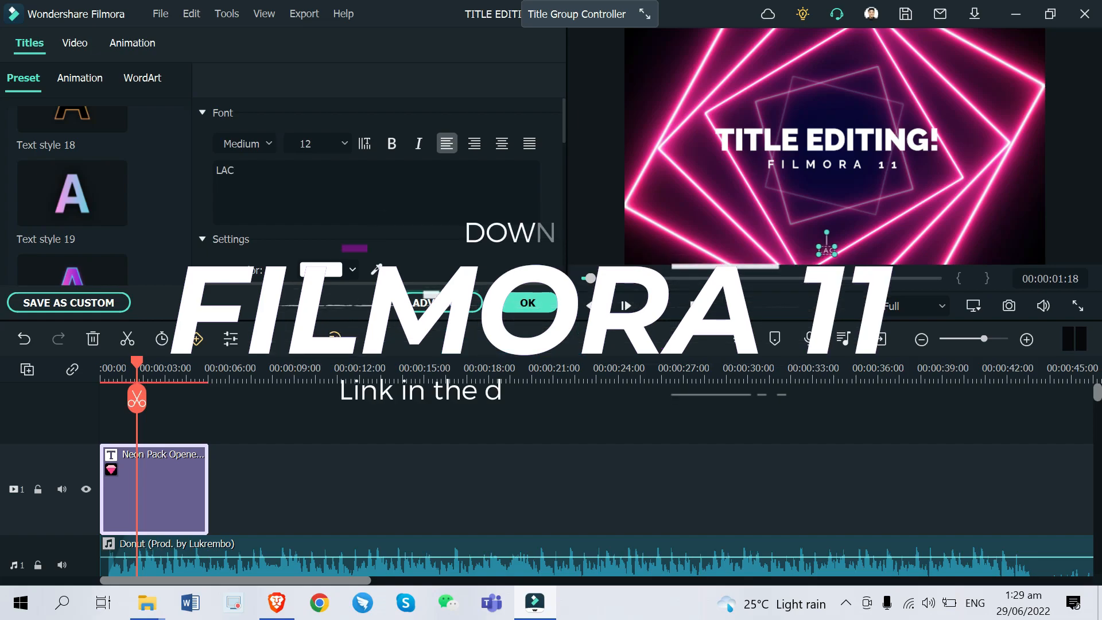
{"action": "key", "text": "BackSpace"}
{"action": "type", "text": "NCE ALDRENE"}
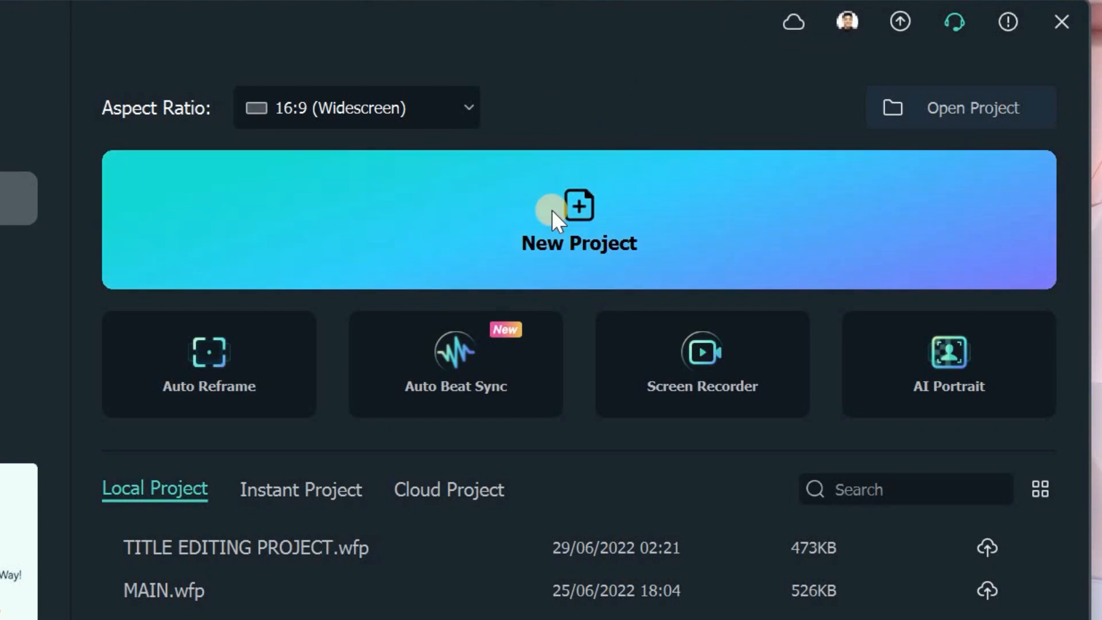
In a new project, search Titles for 'default' and drag Default Title onto the timeline
{"action": "left_click", "coordinate": [576, 226]}
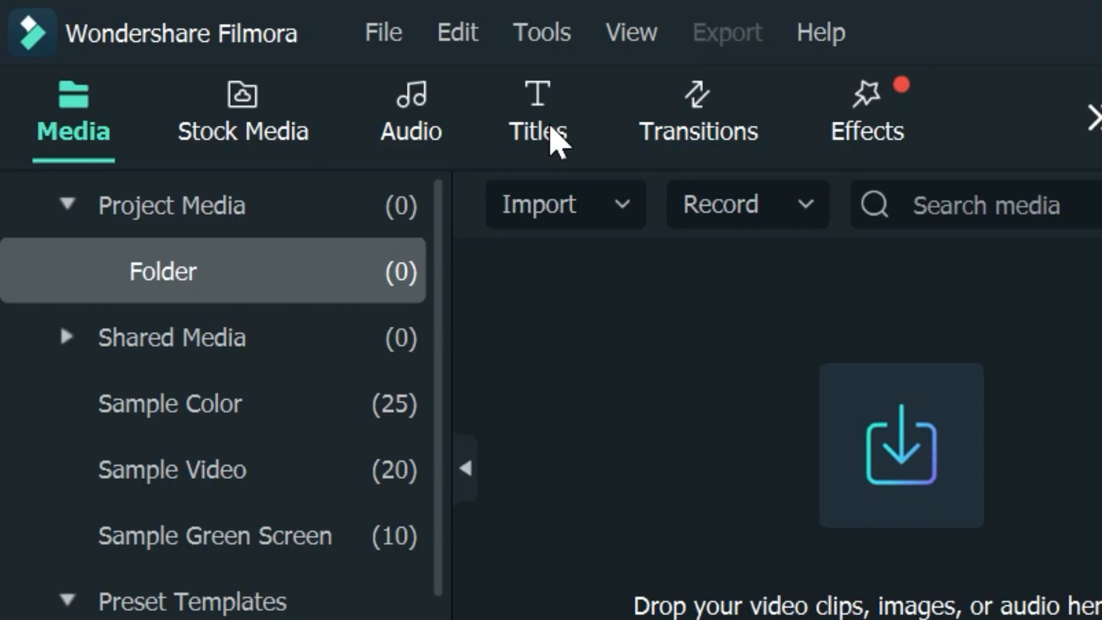
{"action": "left_click", "coordinate": [551, 133]}
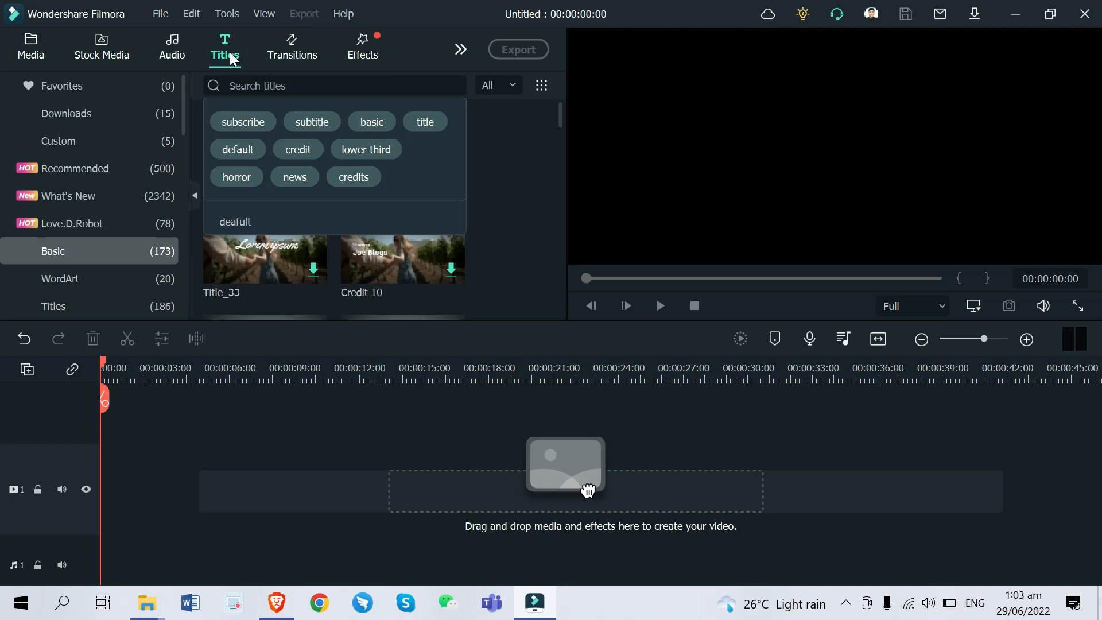
{"action": "left_click", "coordinate": [253, 87]}
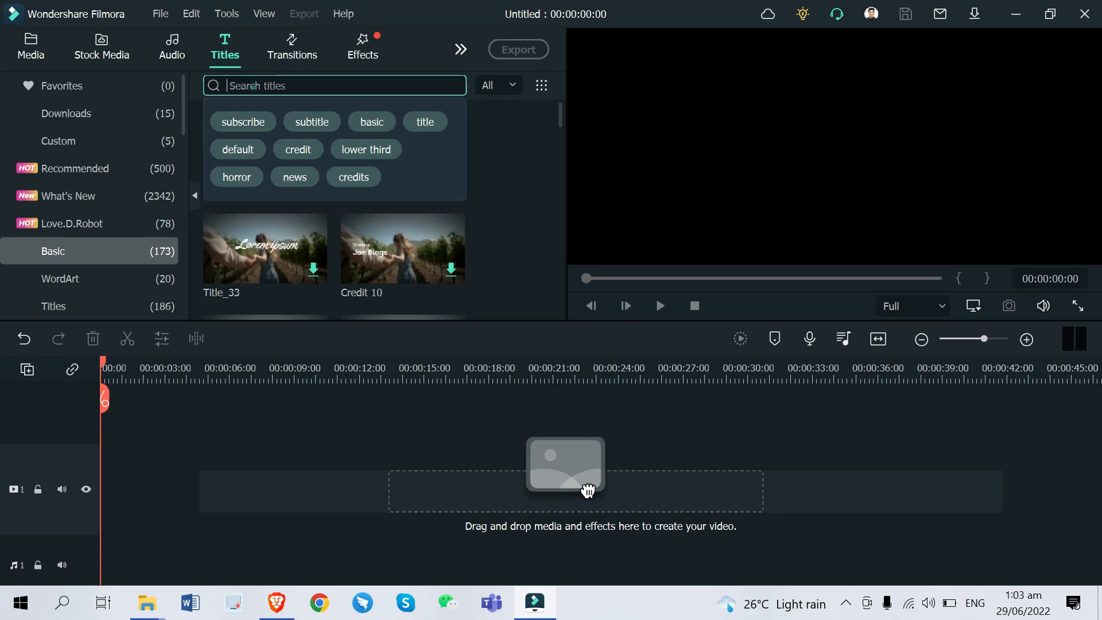
{"action": "type", "text": "default"}
{"action": "key", "text": "Return"}
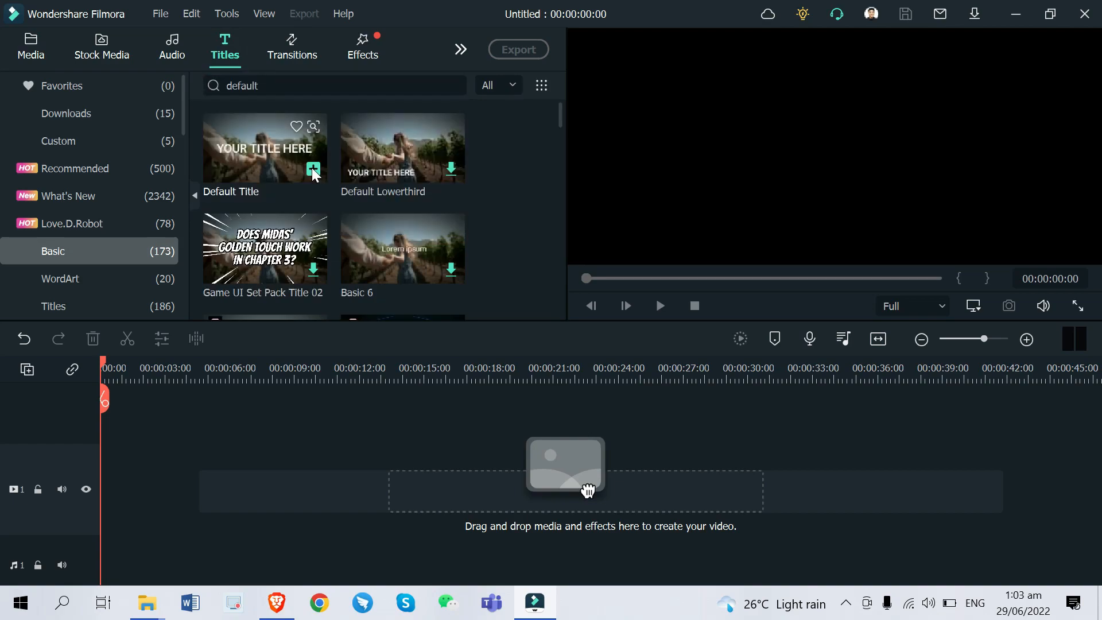
{"action": "left_click", "coordinate": [314, 170]}
{"action": "left_click_drag", "start_coordinate": [588, 489], "coordinate": [588, 485]}
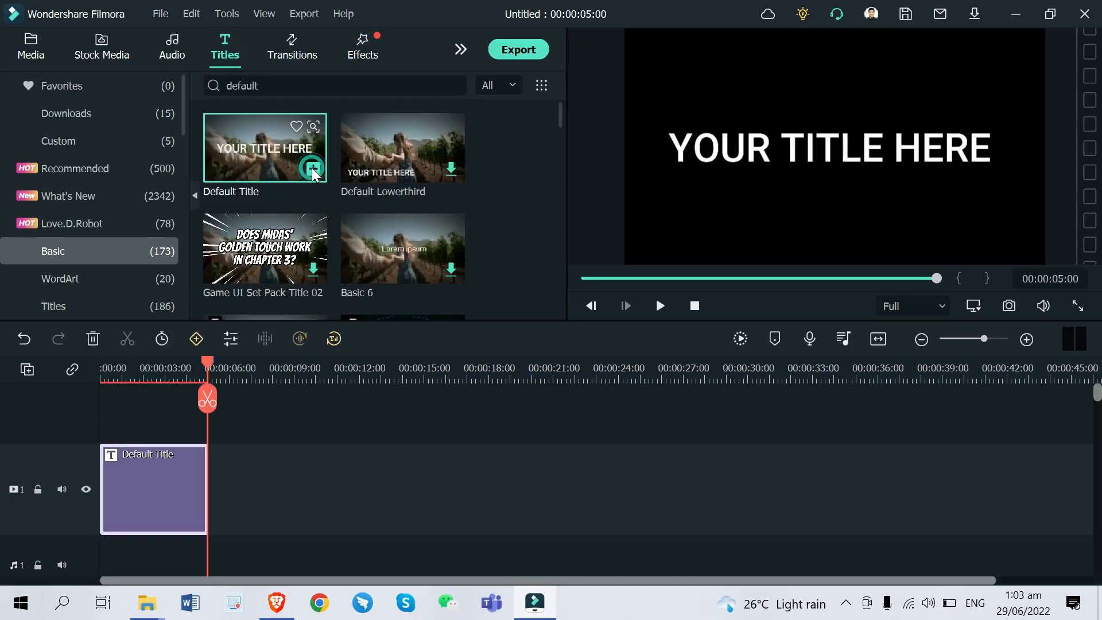
Move the playhead to the start and open the title clip for editing
{"action": "left_click", "coordinate": [123, 372]}
{"action": "left_click_drag", "start_coordinate": [124, 372], "coordinate": [101, 373]}
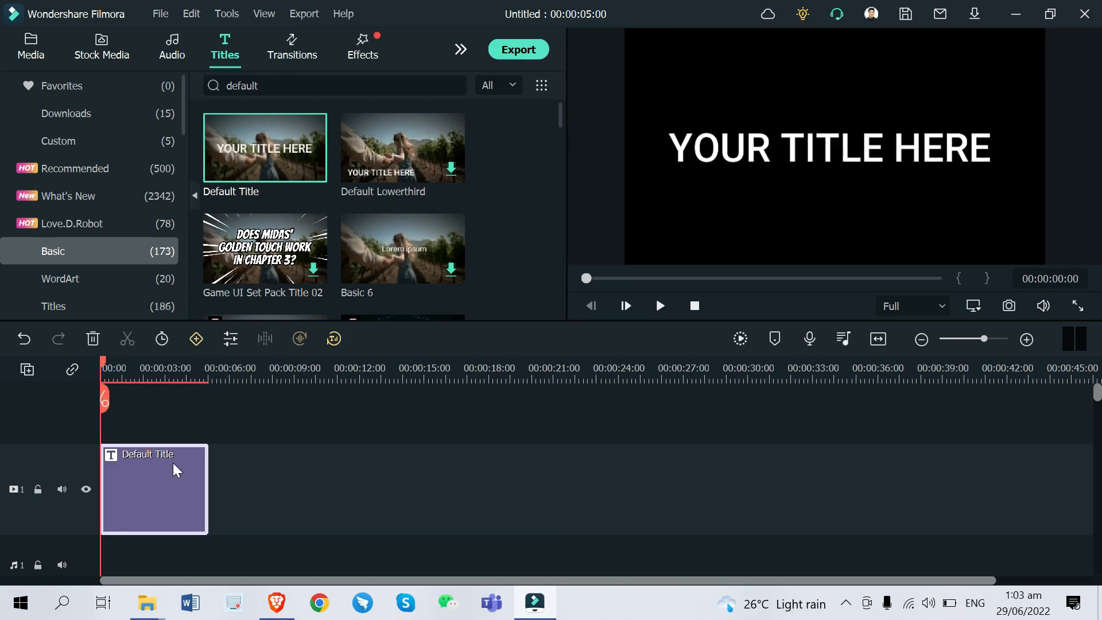
{"action": "double_click", "coordinate": [175, 470]}
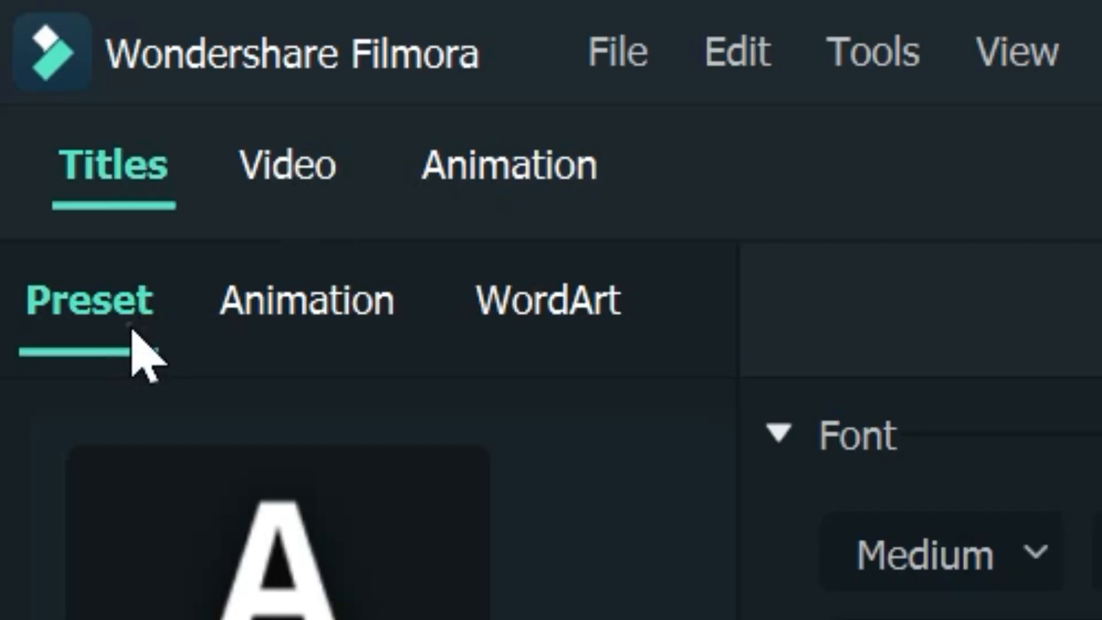
Apply preset Text style 19's pink-to-blue gradient to the YOUR TITLE HERE text
{"action": "left_click", "coordinate": [299, 304]}
{"action": "left_click", "coordinate": [118, 313]}
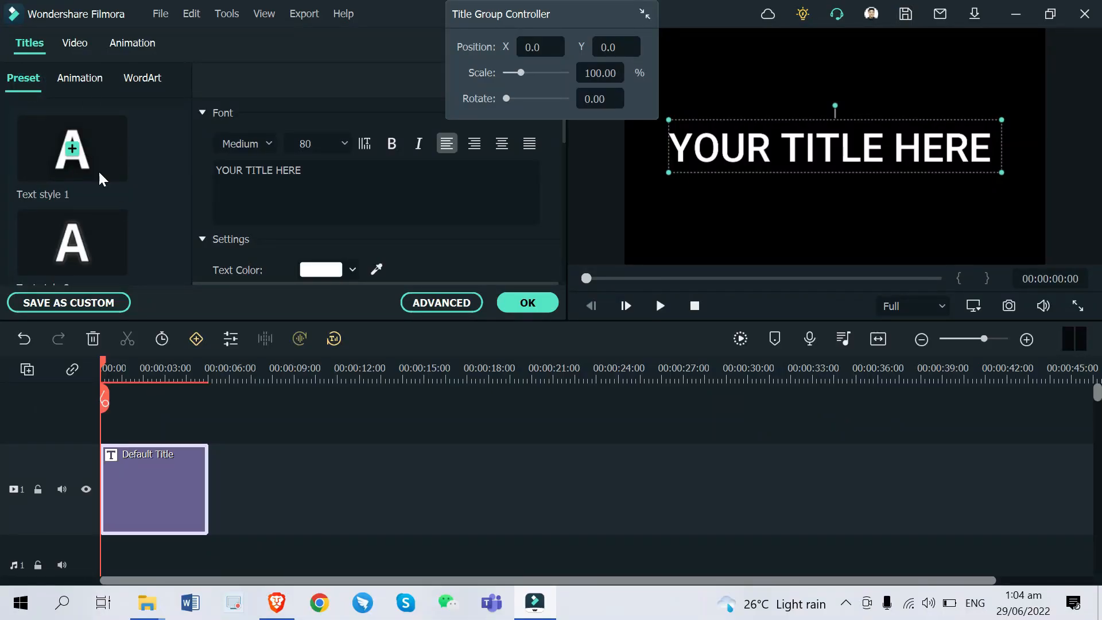
{"action": "scroll", "coordinate": [99, 170], "scroll_direction": "down", "scroll_amount": 3}
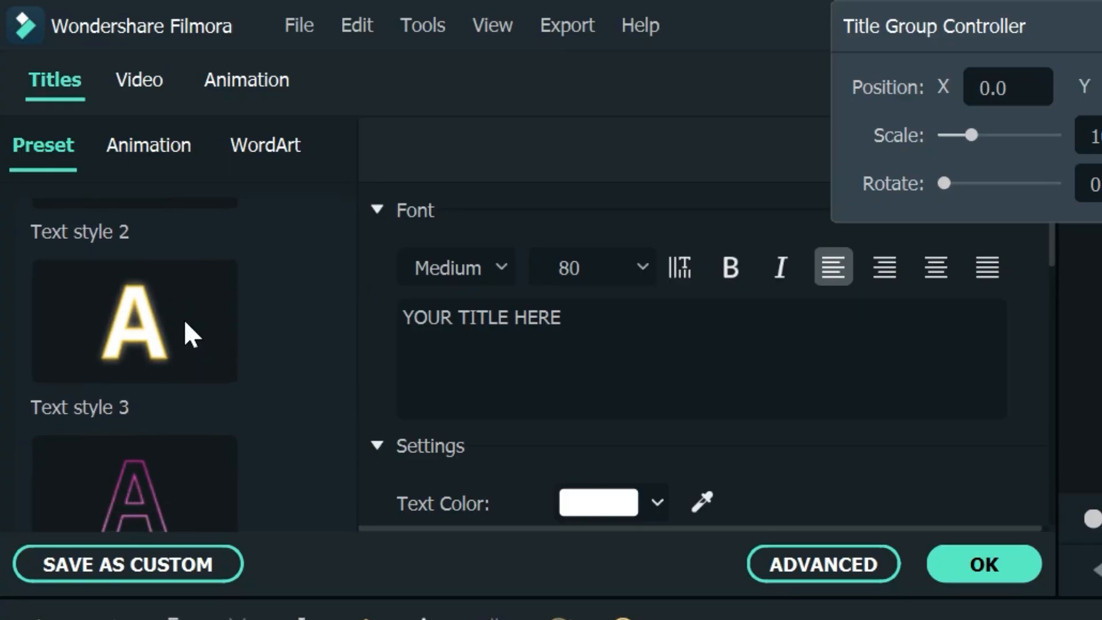
{"action": "scroll", "coordinate": [185, 324], "scroll_direction": "down", "scroll_amount": 5}
{"action": "scroll", "coordinate": [185, 323], "scroll_direction": "down", "scroll_amount": 3}
{"action": "scroll", "coordinate": [185, 323], "scroll_direction": "down", "scroll_amount": 3}
{"action": "scroll", "coordinate": [185, 322], "scroll_direction": "down", "scroll_amount": 15}
{"action": "scroll", "coordinate": [185, 323], "scroll_direction": "down", "scroll_amount": 5}
{"action": "scroll", "coordinate": [185, 323], "scroll_direction": "down", "scroll_amount": 4}
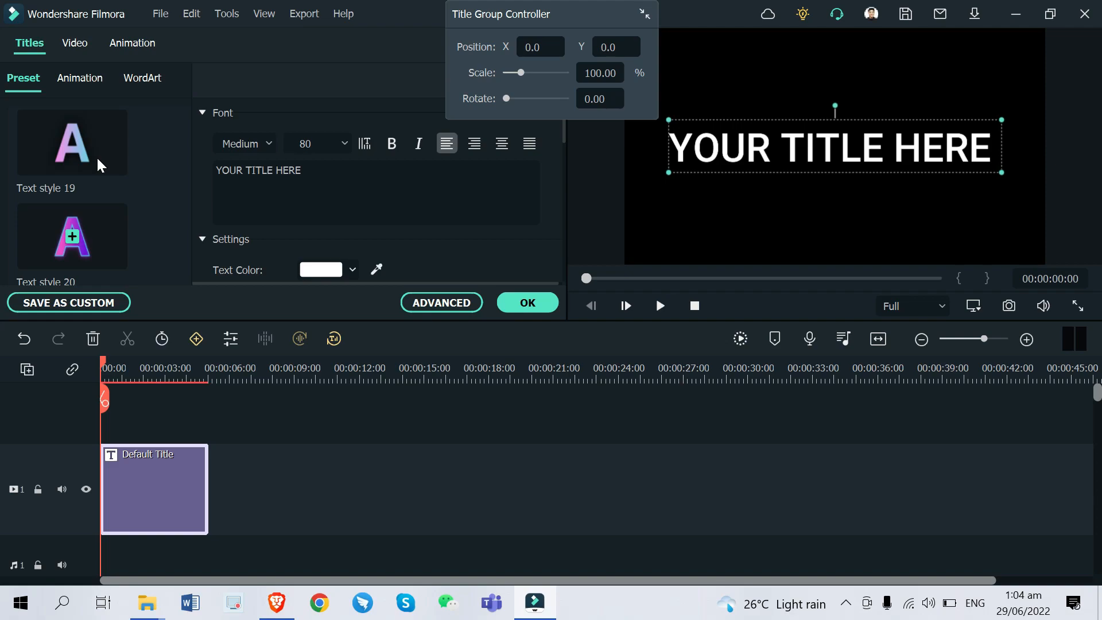
{"action": "scroll", "coordinate": [100, 166], "scroll_direction": "up", "scroll_amount": 4}
{"action": "scroll", "coordinate": [113, 145], "scroll_direction": "down", "scroll_amount": 3}
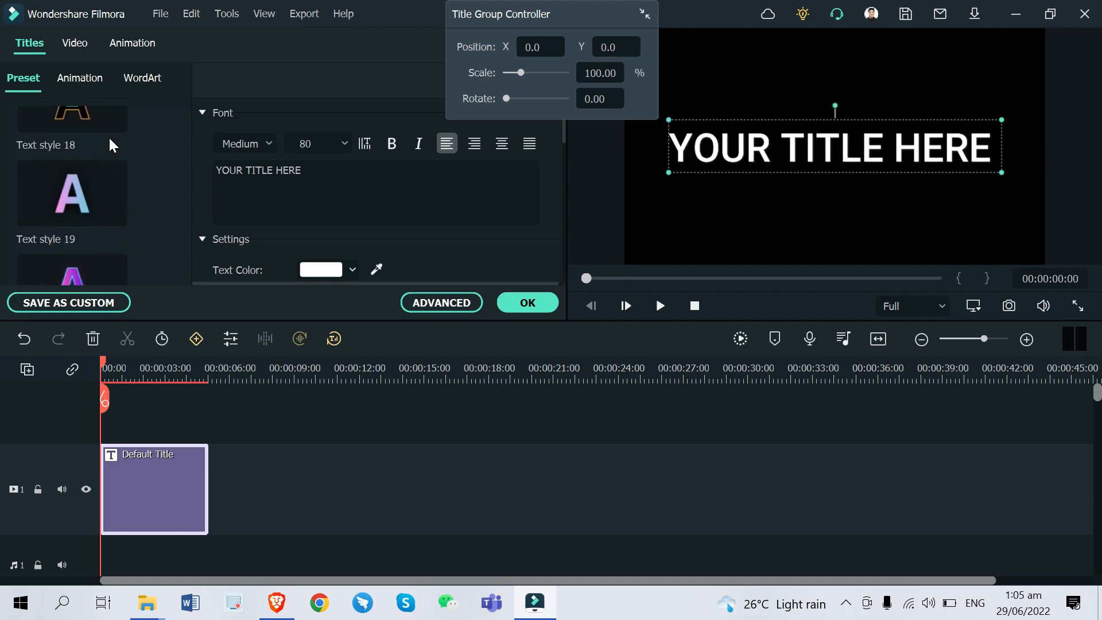
{"action": "double_click", "coordinate": [100, 190]}
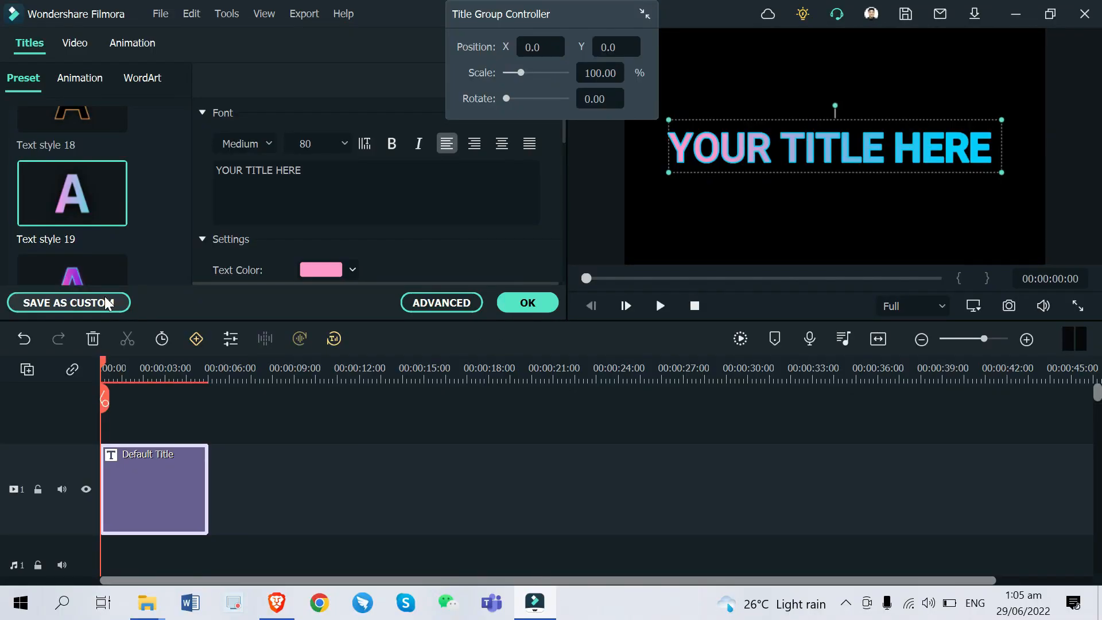
Save the style as custom preset 'Title Preset 1', confirm overwriting, and close the editor
{"action": "left_click", "coordinate": [107, 302]}
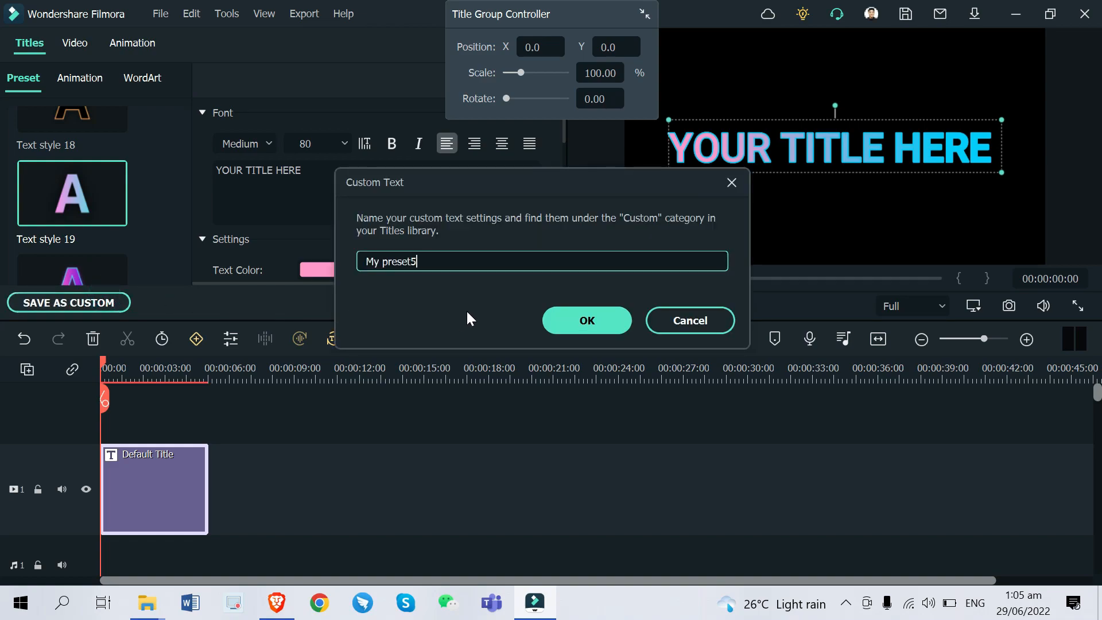
{"action": "triple_click", "coordinate": [475, 261]}
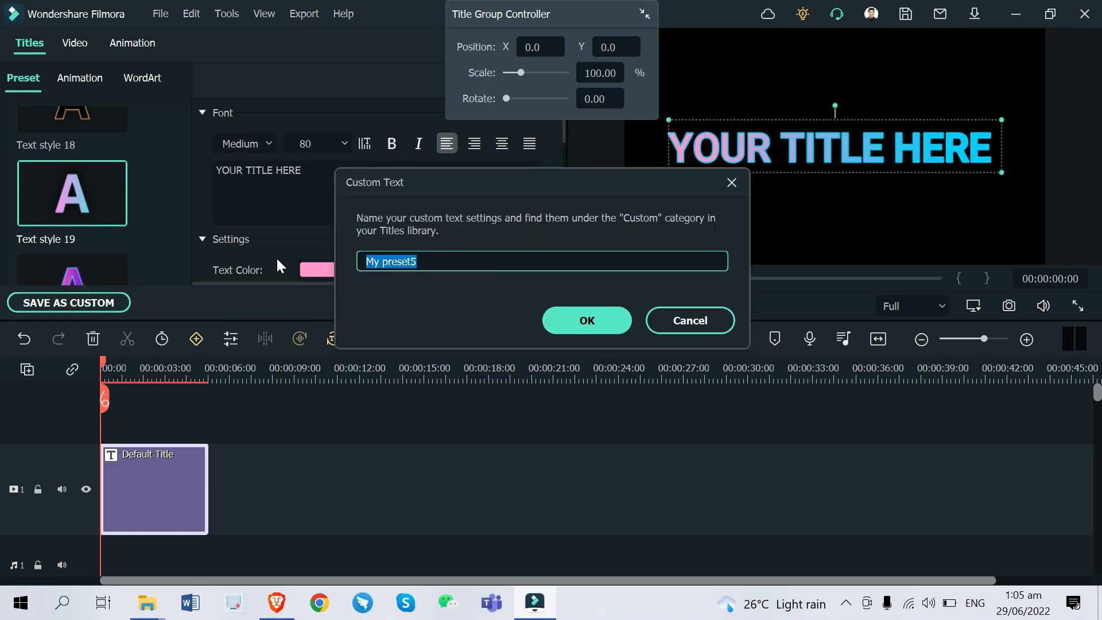
{"action": "type", "text": "Ti"}
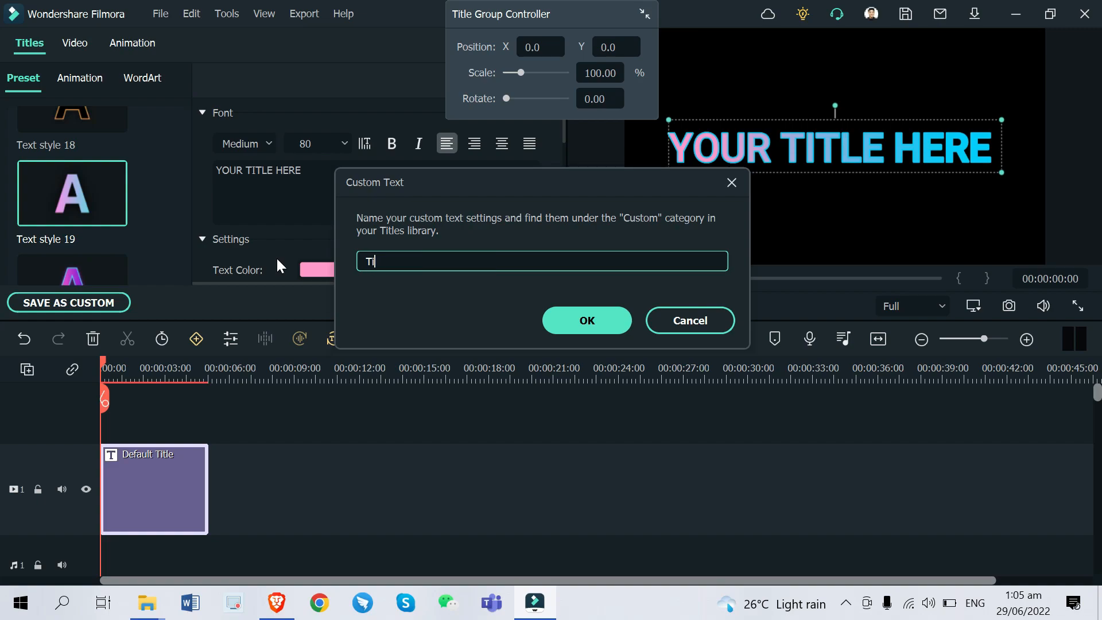
{"action": "type", "text": "tle Preset 1"}
{"action": "left_click", "coordinate": [568, 315]}
{"action": "key", "text": "Return"}
{"action": "left_click", "coordinate": [528, 304]}
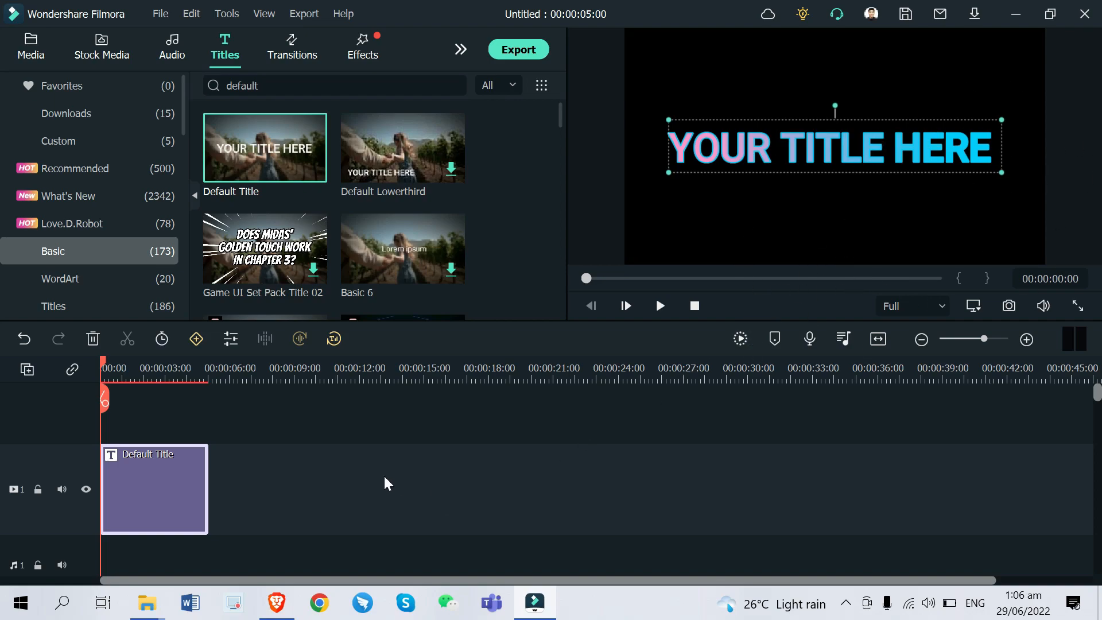
Undo and redo the gradient styling, then heart Title Preset 1 under Titles > Custom
{"action": "left_click", "coordinate": [24, 338]}
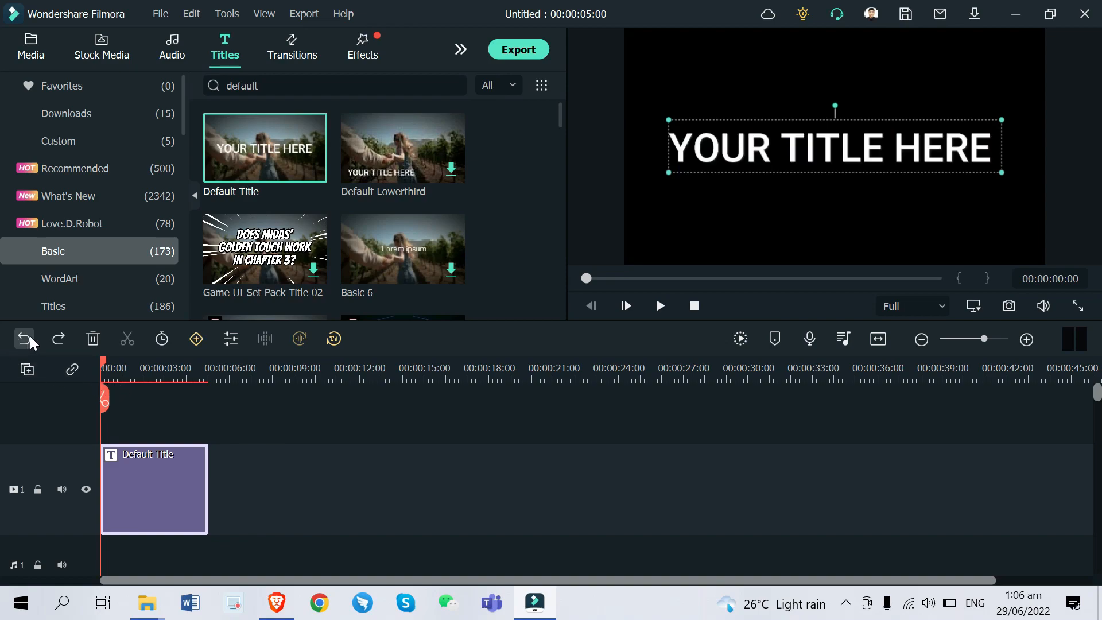
{"action": "left_click", "coordinate": [58, 338]}
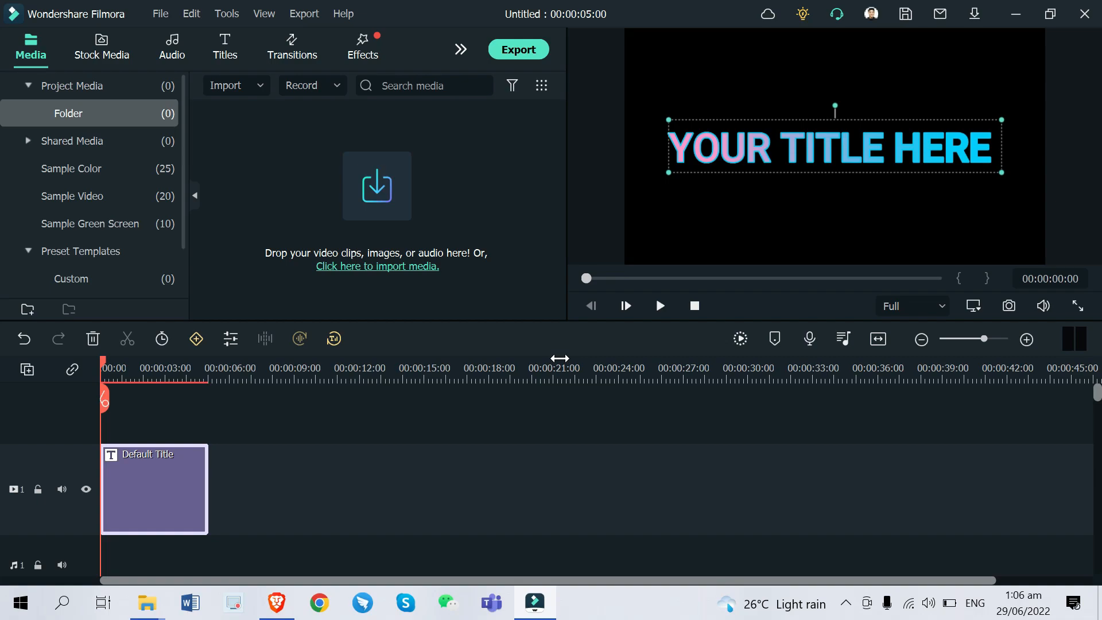
{"action": "left_click", "coordinate": [237, 46]}
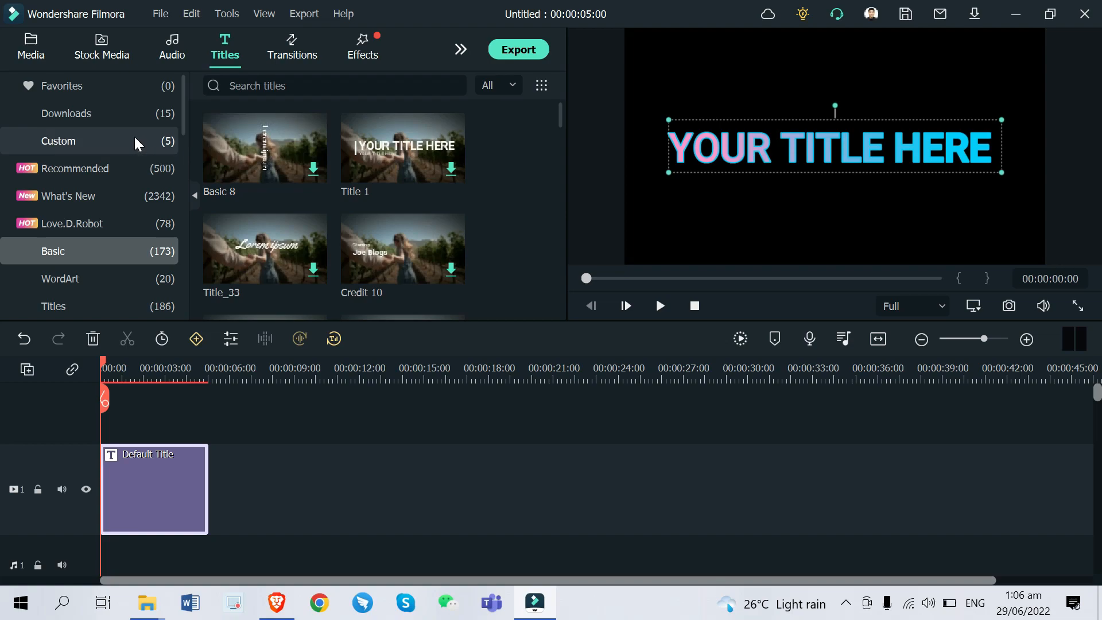
{"action": "left_click", "coordinate": [136, 141]}
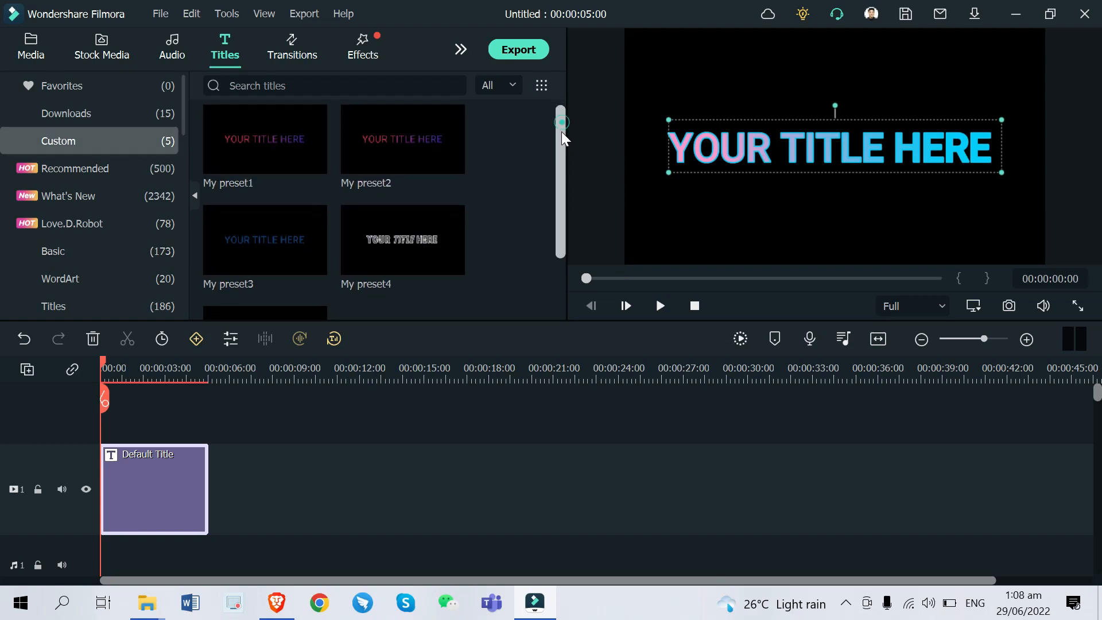
{"action": "scroll", "coordinate": [564, 138], "scroll_direction": "down", "scroll_amount": 2}
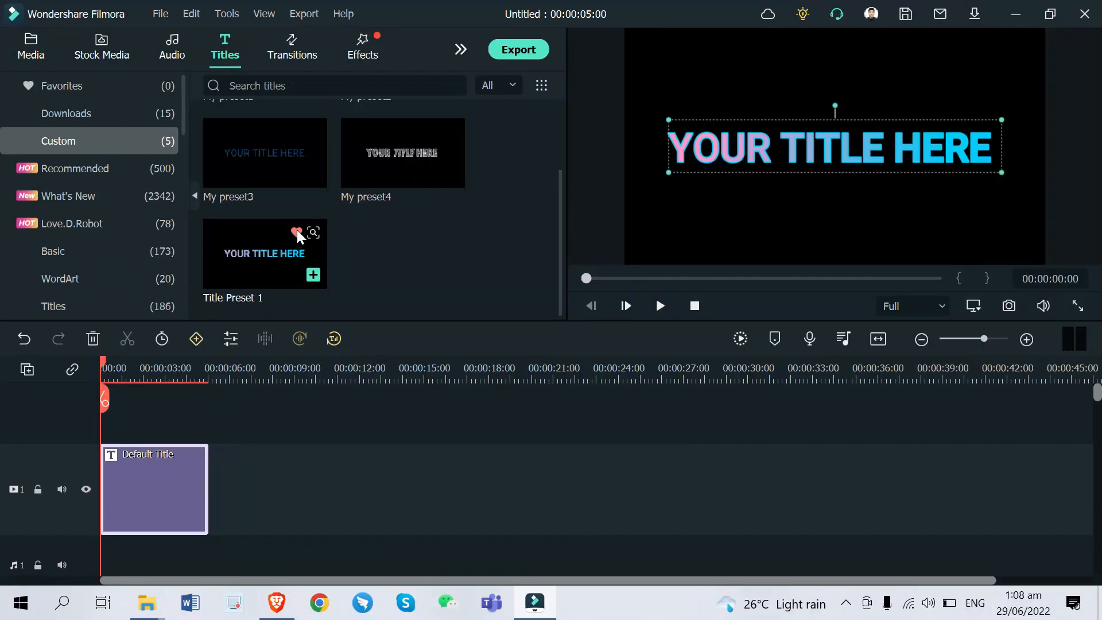
{"action": "left_click", "coordinate": [601, 391]}
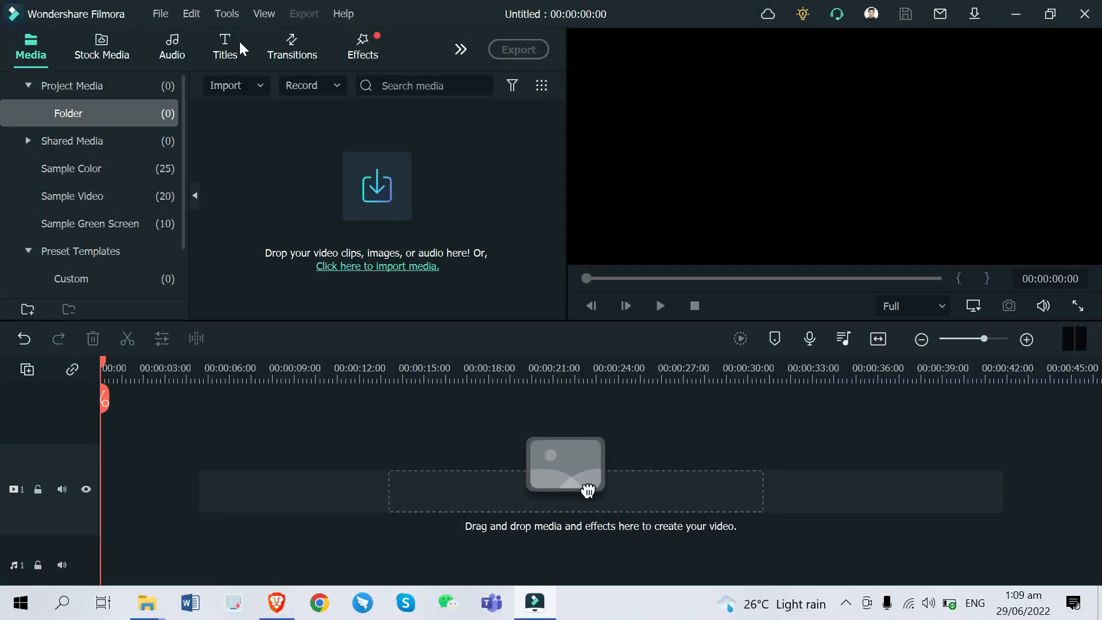
Search Titles for 'default', drop Default Title at the timeline start, and open it for editing
{"action": "left_click", "coordinate": [236, 56]}
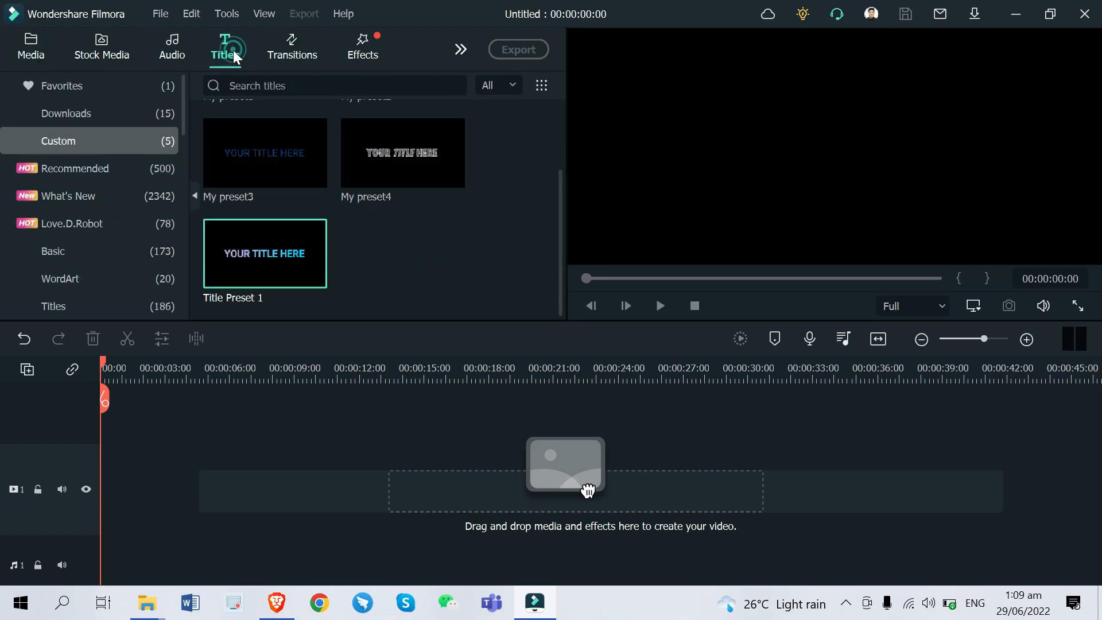
{"action": "left_click", "coordinate": [116, 247]}
{"action": "left_click", "coordinate": [272, 87]}
{"action": "type", "text": "defa"}
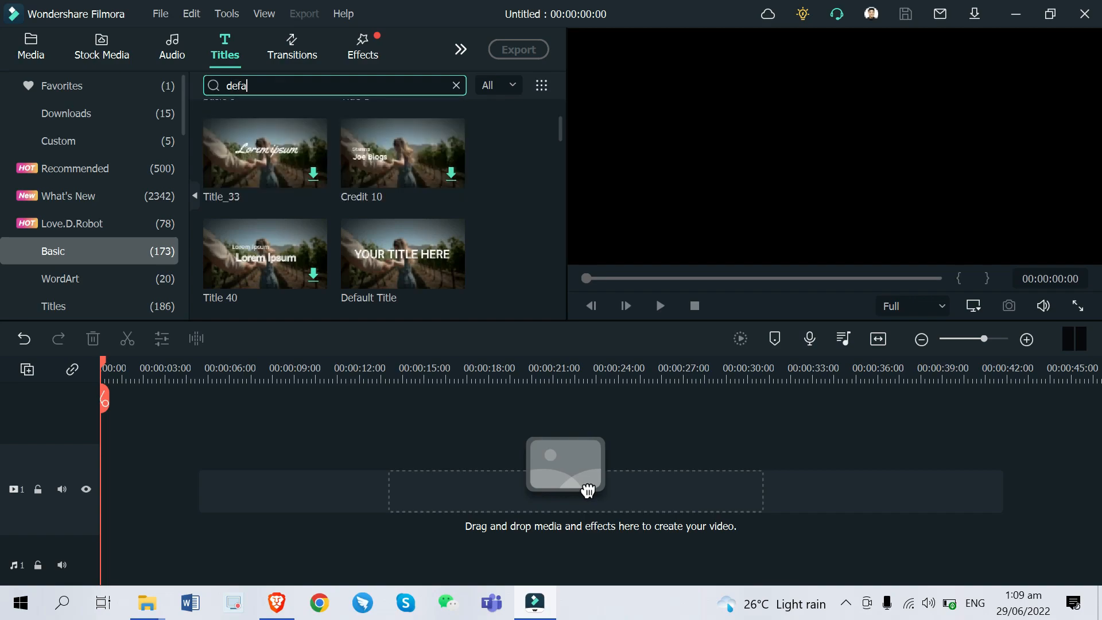
{"action": "type", "text": "ult"}
{"action": "key", "text": "Return"}
{"action": "left_click_drag", "start_coordinate": [263, 148], "coordinate": [113, 493]}
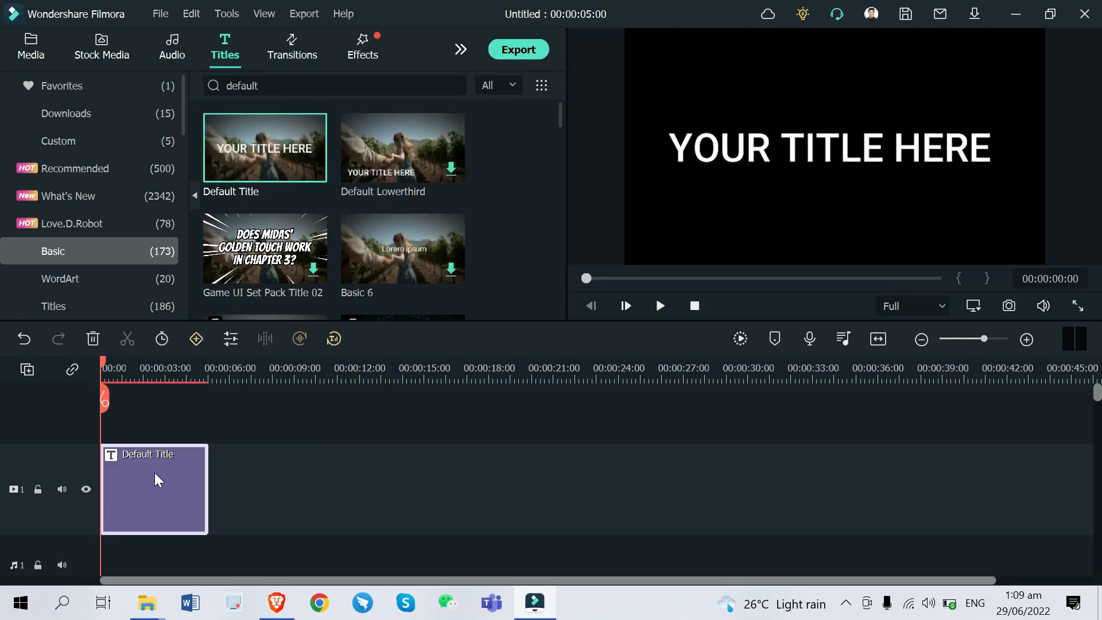
{"action": "double_click", "coordinate": [158, 479]}
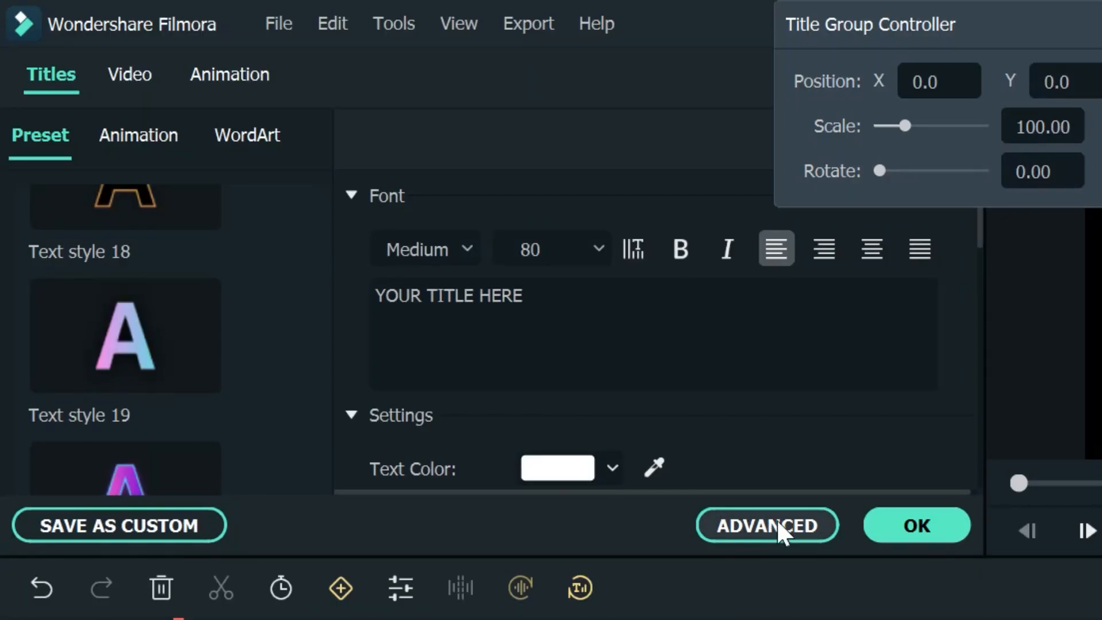
Open the Advanced Text Edit window on its Customize settings
{"action": "left_click", "coordinate": [783, 524]}
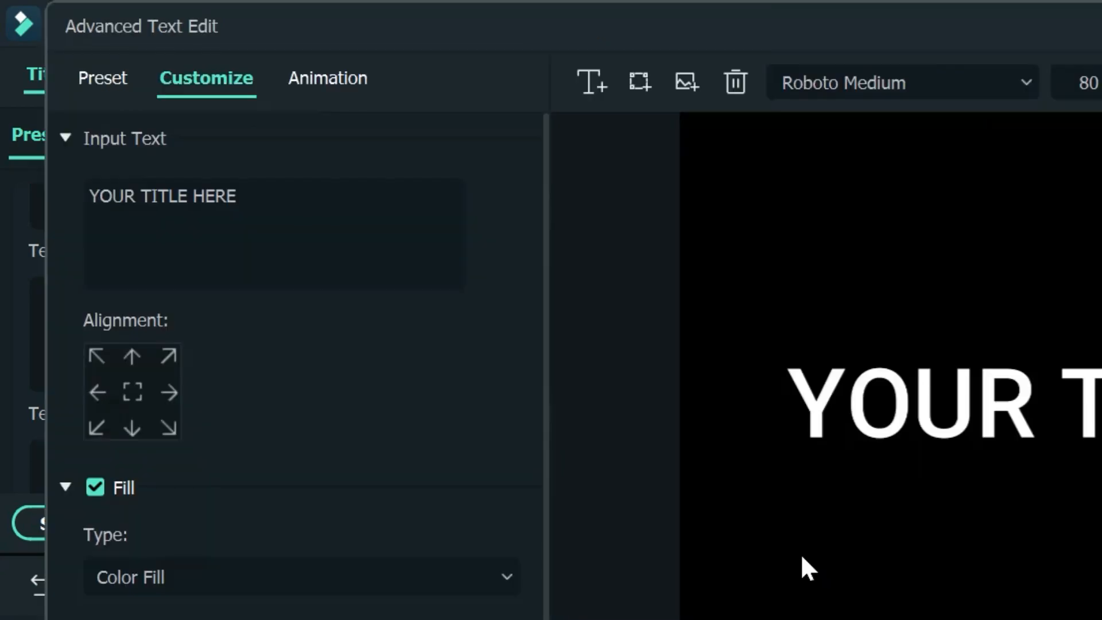
{"action": "left_click", "coordinate": [103, 77]}
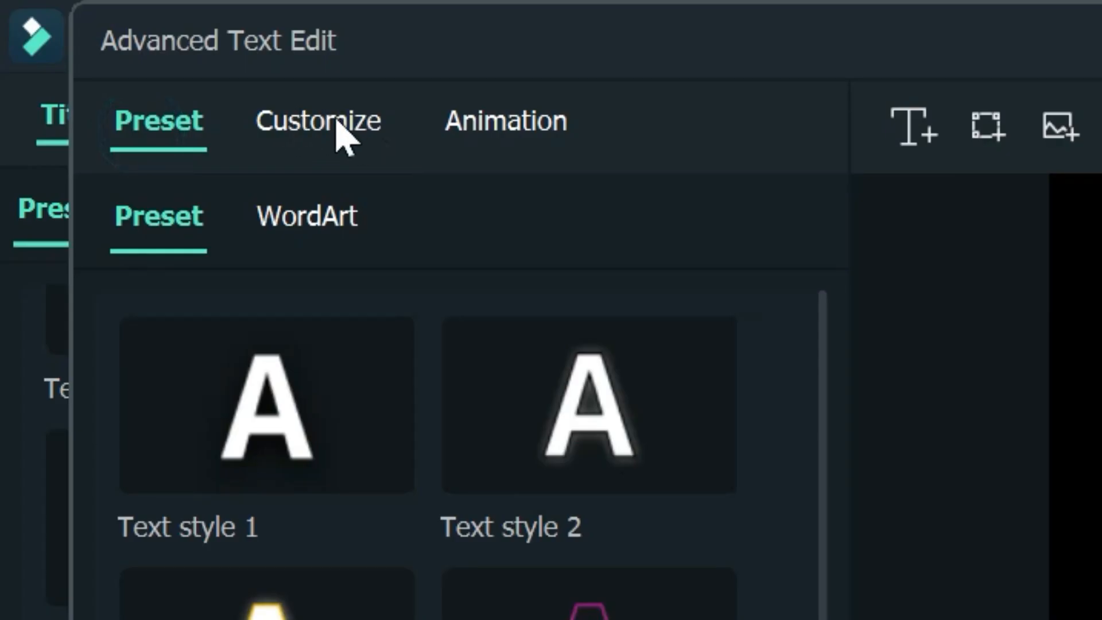
{"action": "left_click", "coordinate": [339, 131]}
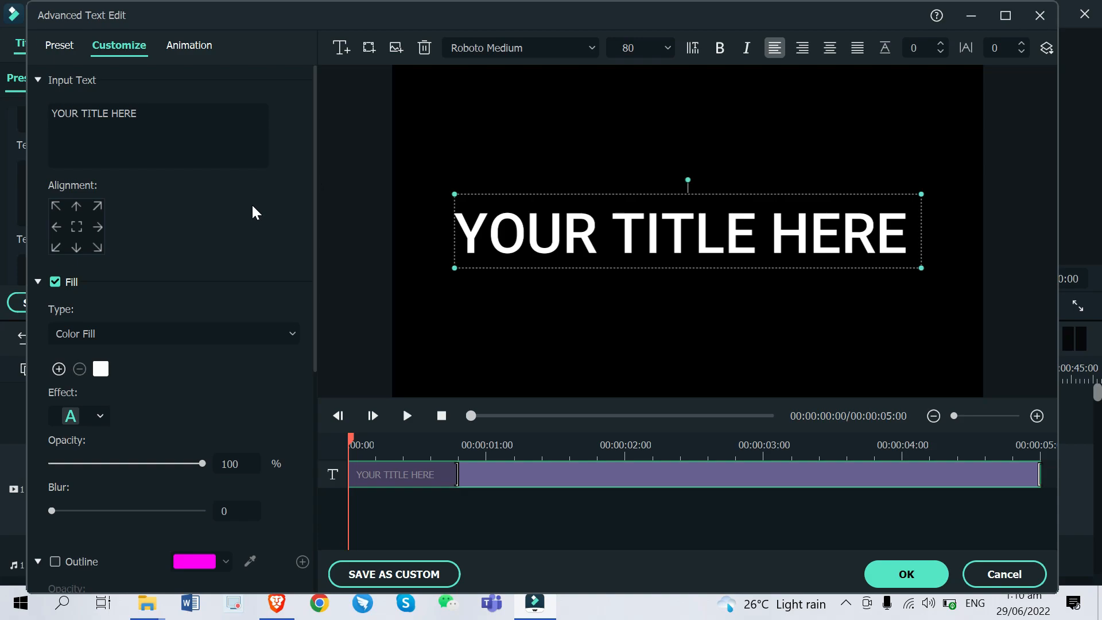
Try top-right and bottom-left alignment, then centre the title in the frame
{"action": "scroll", "coordinate": [253, 207], "scroll_direction": "down", "scroll_amount": 5}
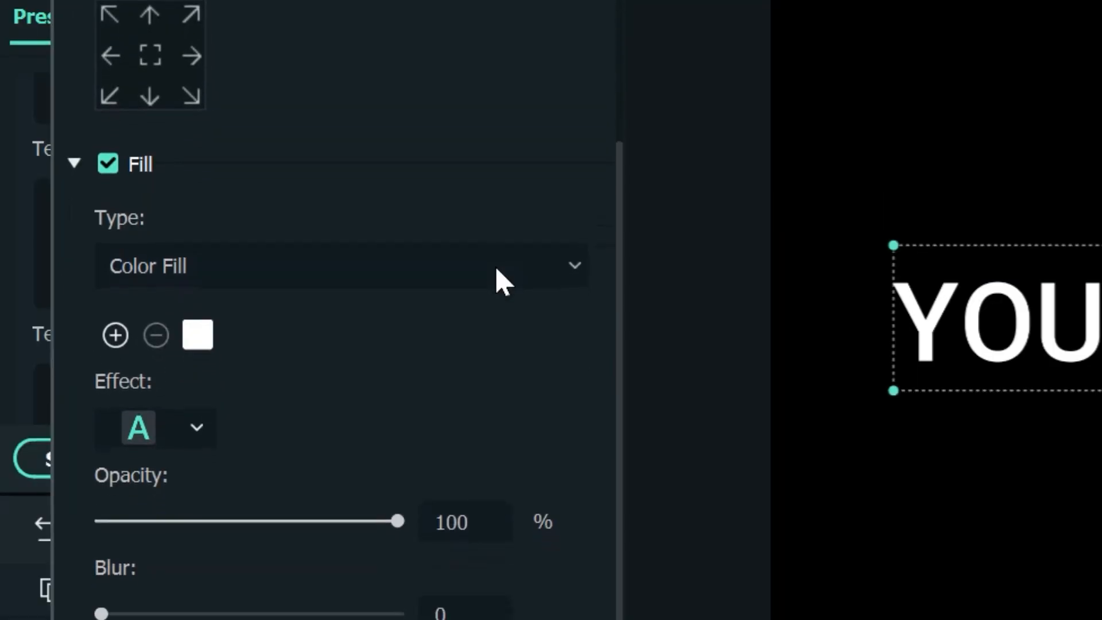
{"action": "scroll", "coordinate": [499, 281], "scroll_direction": "down", "scroll_amount": 4}
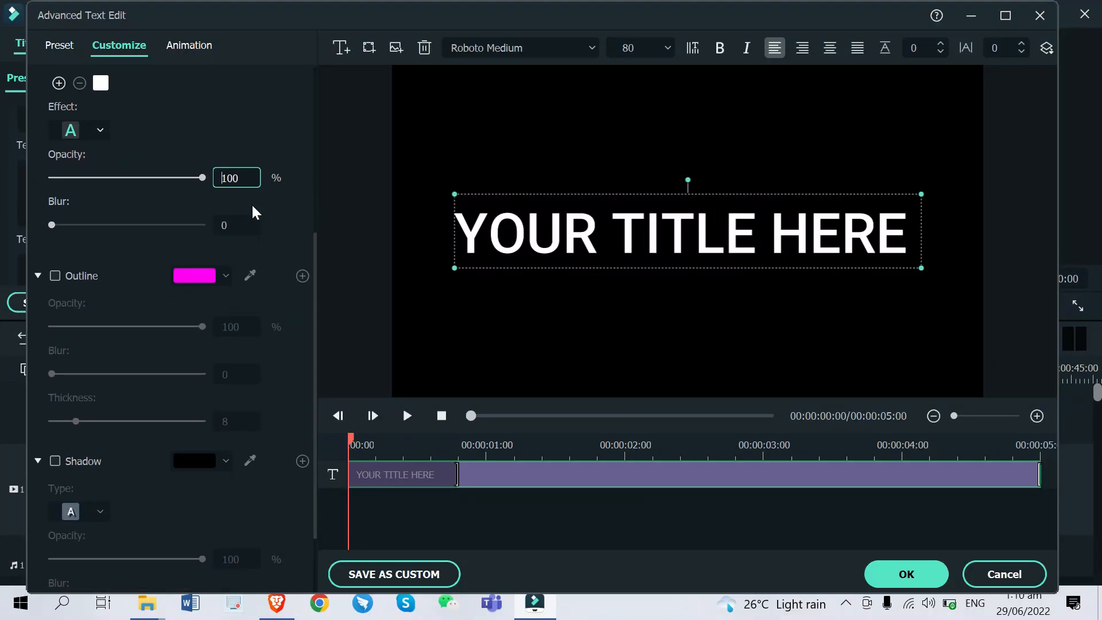
{"action": "scroll", "coordinate": [502, 281], "scroll_direction": "up", "scroll_amount": 6}
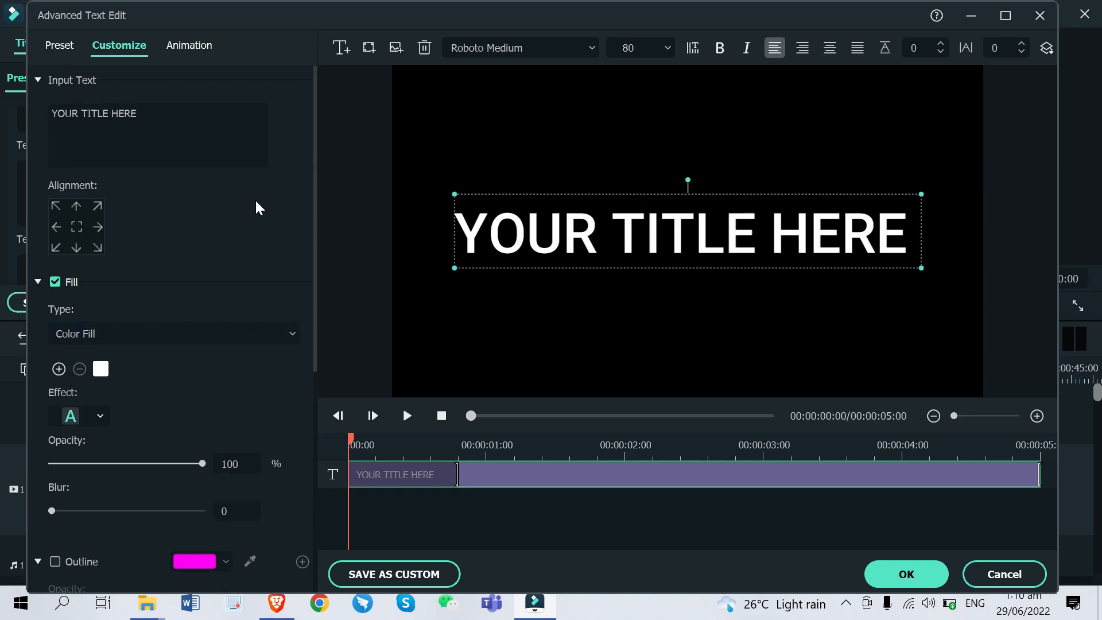
{"action": "left_click", "coordinate": [97, 205]}
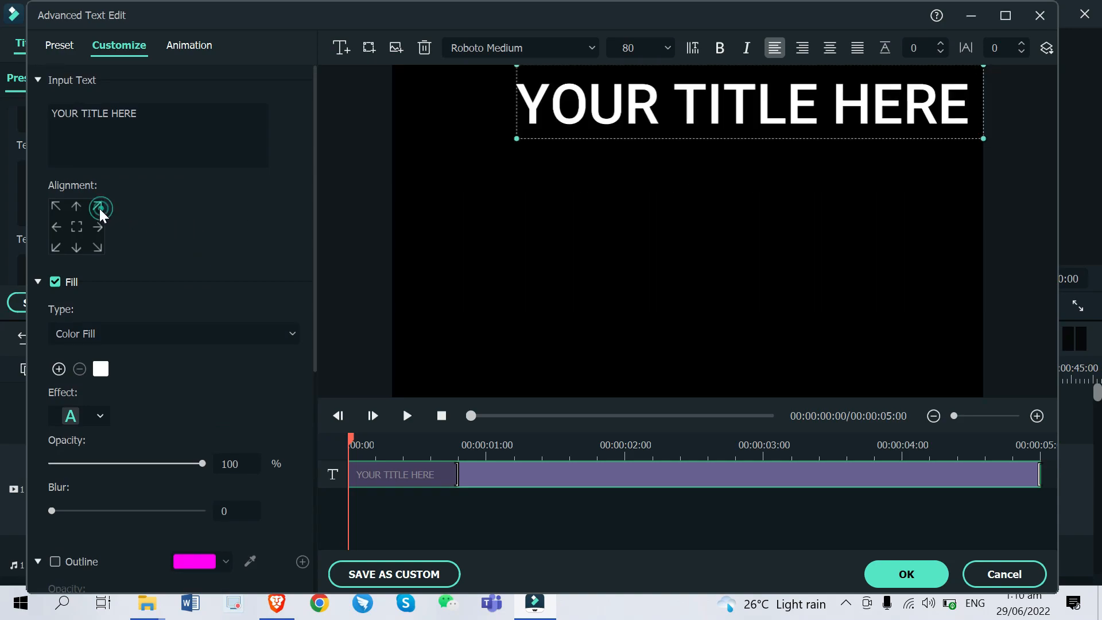
{"action": "left_click", "coordinate": [56, 247]}
{"action": "left_click", "coordinate": [73, 229]}
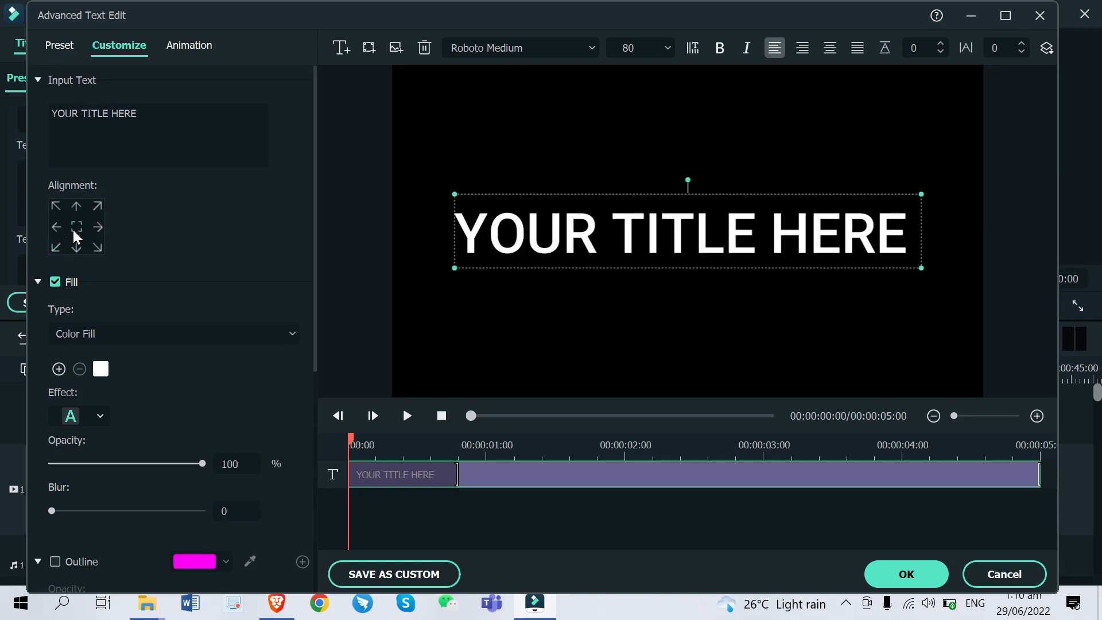
{"action": "left_click", "coordinate": [151, 335]}
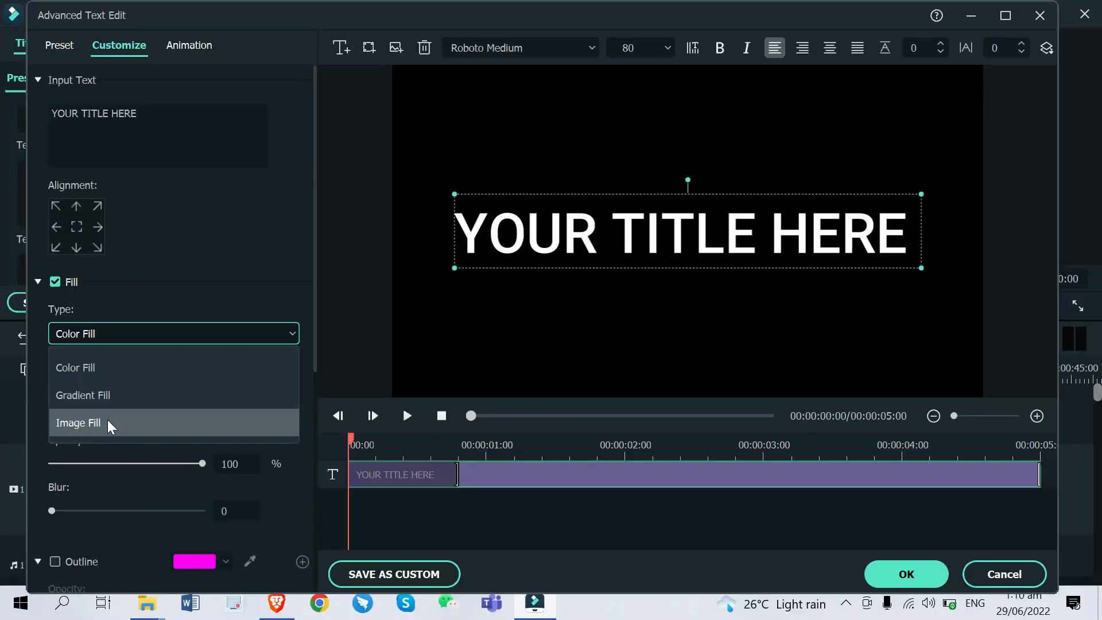
{"action": "left_click", "coordinate": [148, 340]}
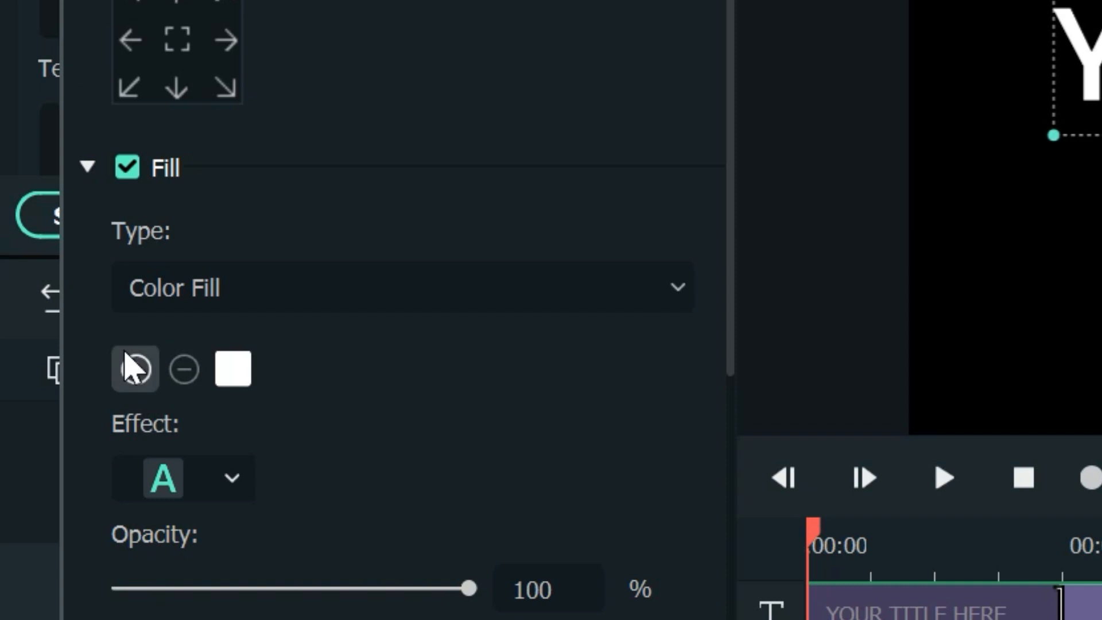
Add orange and dark brown as the second and third fill colours
{"action": "left_click", "coordinate": [135, 369]}
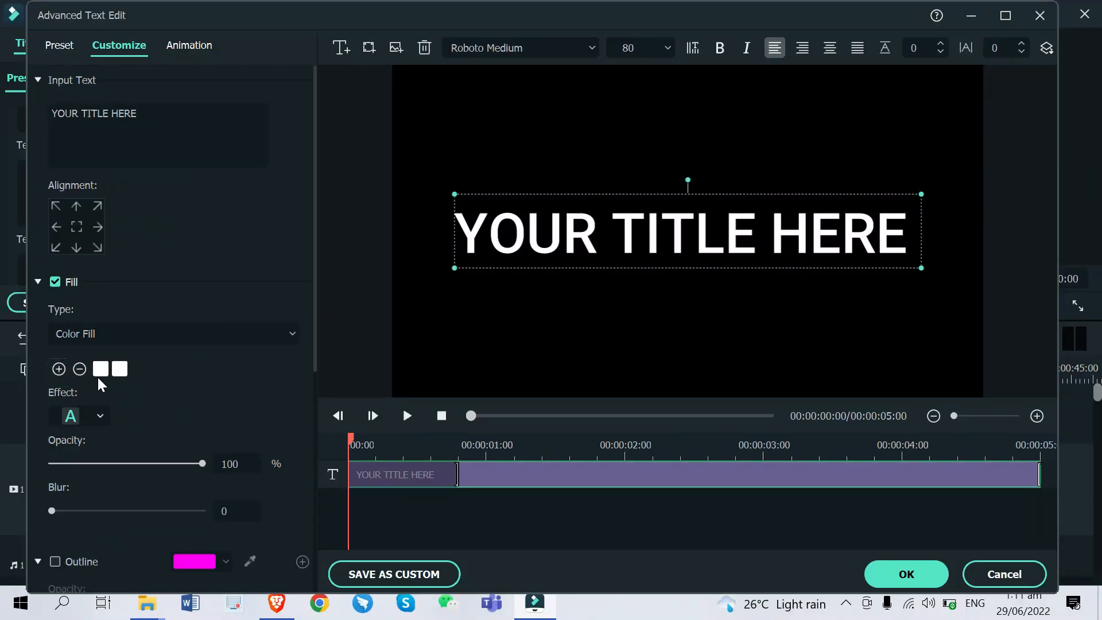
{"action": "left_click", "coordinate": [280, 379]}
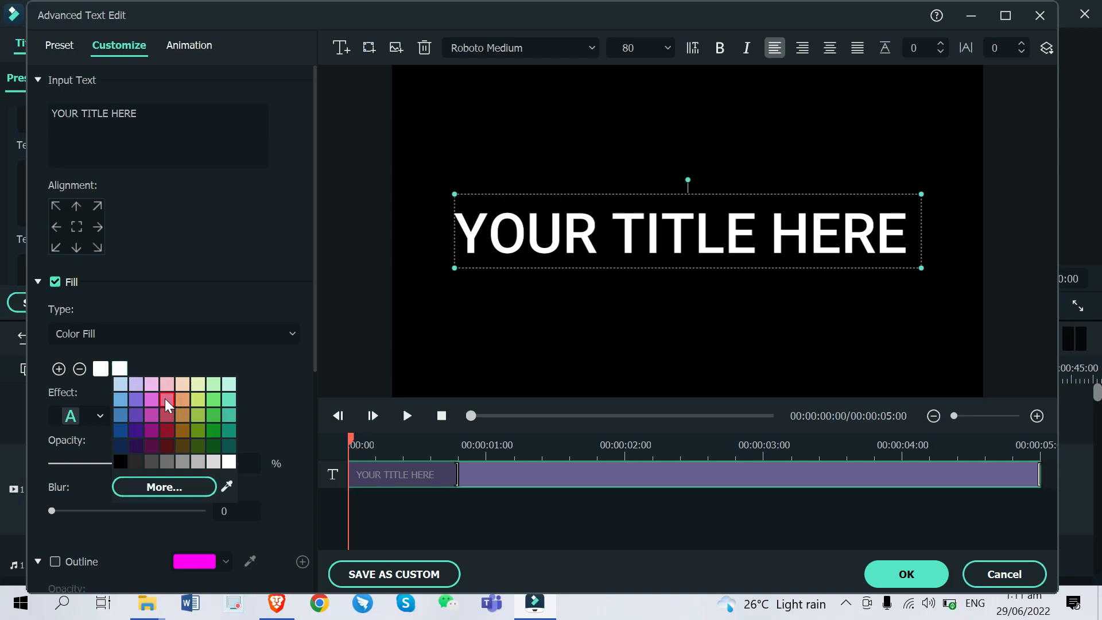
{"action": "left_click", "coordinate": [181, 402]}
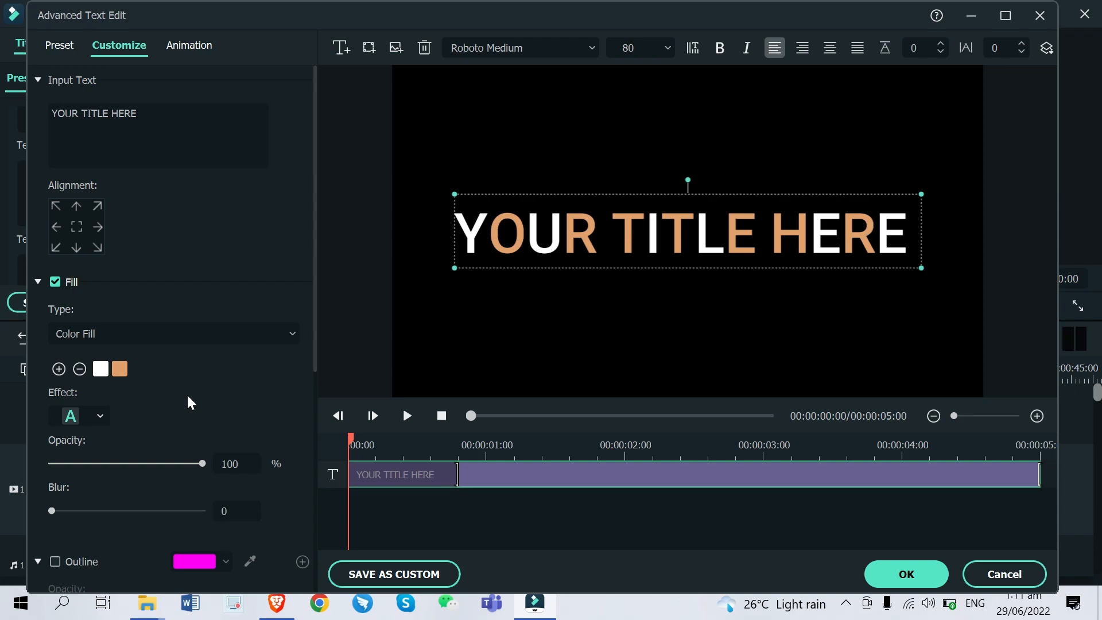
{"action": "left_click", "coordinate": [59, 369]}
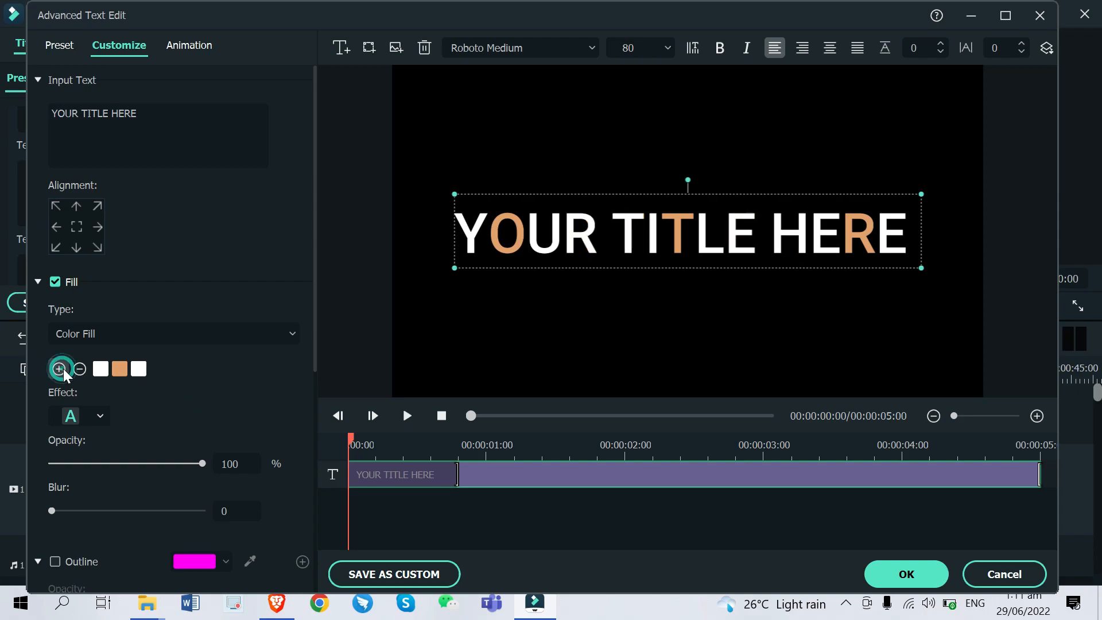
{"action": "left_click", "coordinate": [138, 369]}
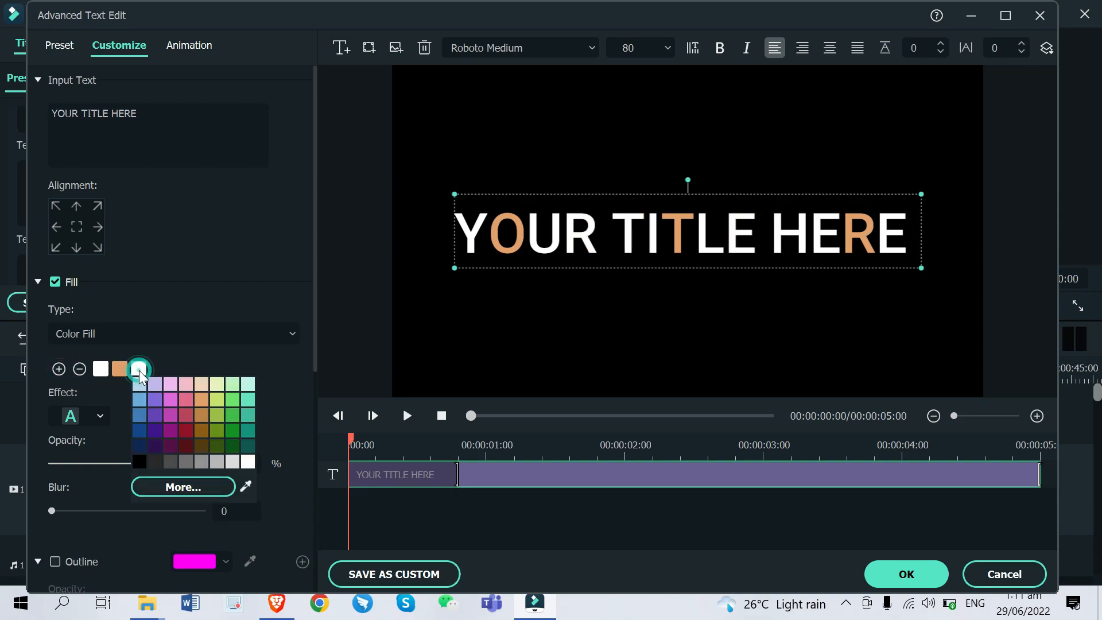
{"action": "left_click", "coordinate": [205, 430]}
Switch the title's Fill type to Gradient Fill
{"action": "left_click", "coordinate": [184, 344]}
{"action": "left_click", "coordinate": [182, 347]}
{"action": "left_click", "coordinate": [180, 341]}
{"action": "left_click", "coordinate": [153, 389]}
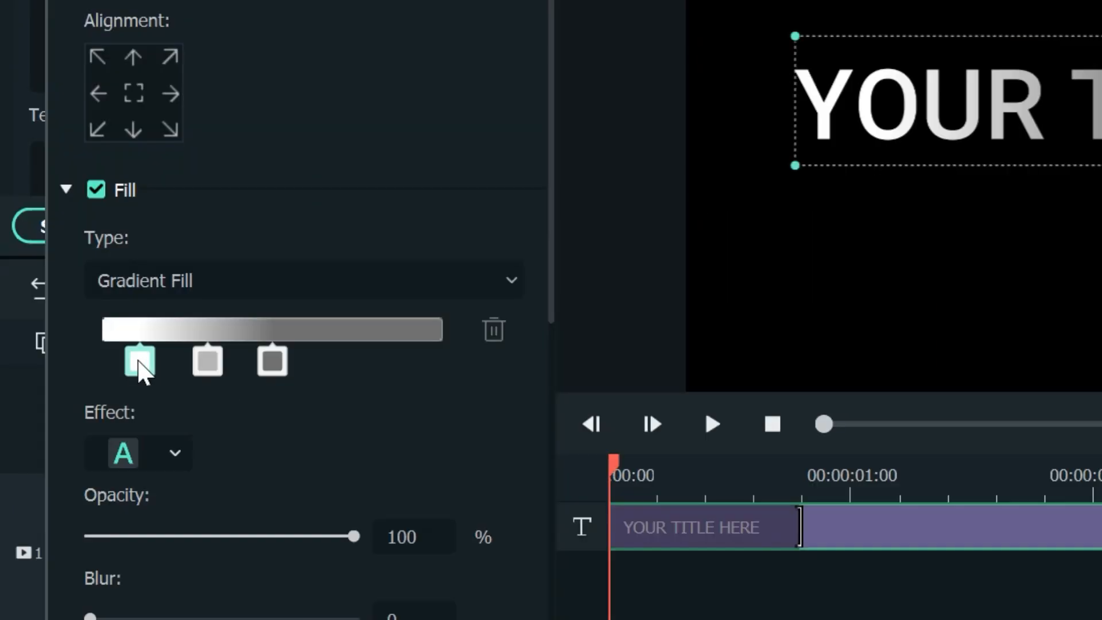
Colour the gradient stops crimson, blue and magenta
{"action": "left_click", "coordinate": [138, 360]}
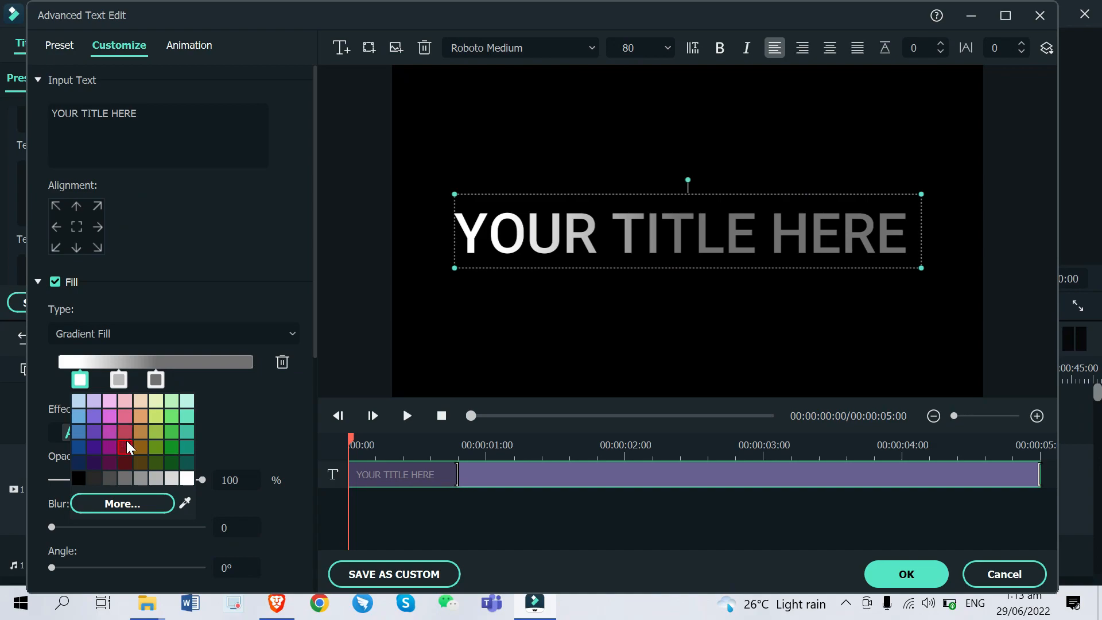
{"action": "left_click", "coordinate": [219, 479]}
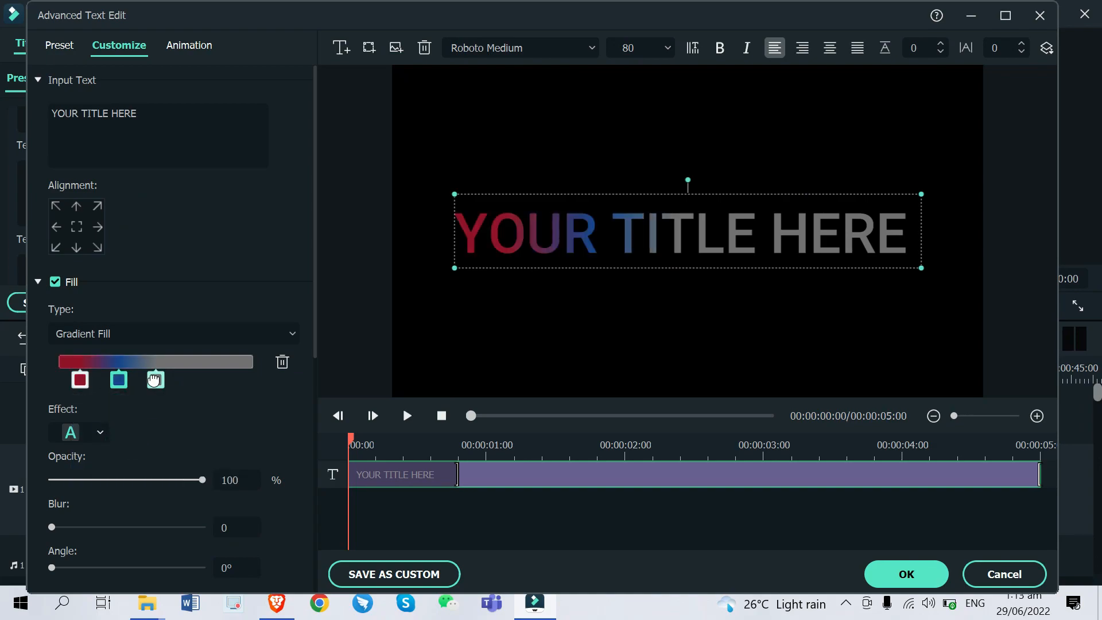
{"action": "left_click", "coordinate": [155, 380]}
{"action": "left_click", "coordinate": [155, 381]}
{"action": "left_click", "coordinate": [184, 419]}
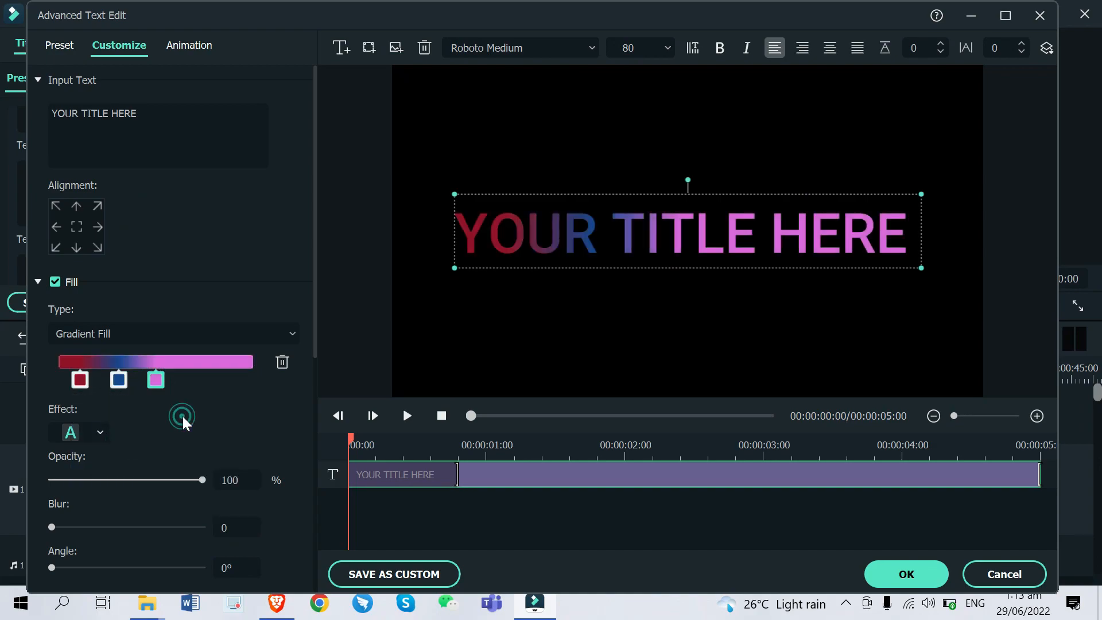
Shift the three gradient stops rightward, set fill Blur to 2 and Angle to 88°
{"action": "left_click_drag", "start_coordinate": [155, 379], "coordinate": [206, 379]}
{"action": "left_click_drag", "start_coordinate": [118, 380], "coordinate": [155, 370]}
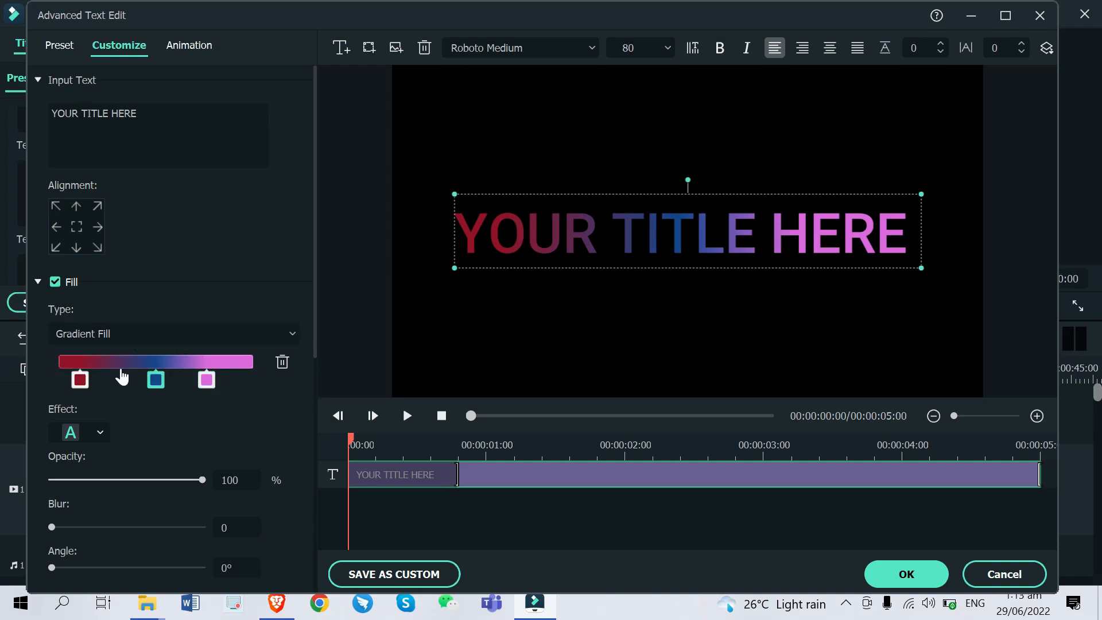
{"action": "left_click_drag", "start_coordinate": [80, 379], "coordinate": [104, 357]}
{"action": "scroll", "coordinate": [272, 396], "scroll_direction": "down", "scroll_amount": 3}
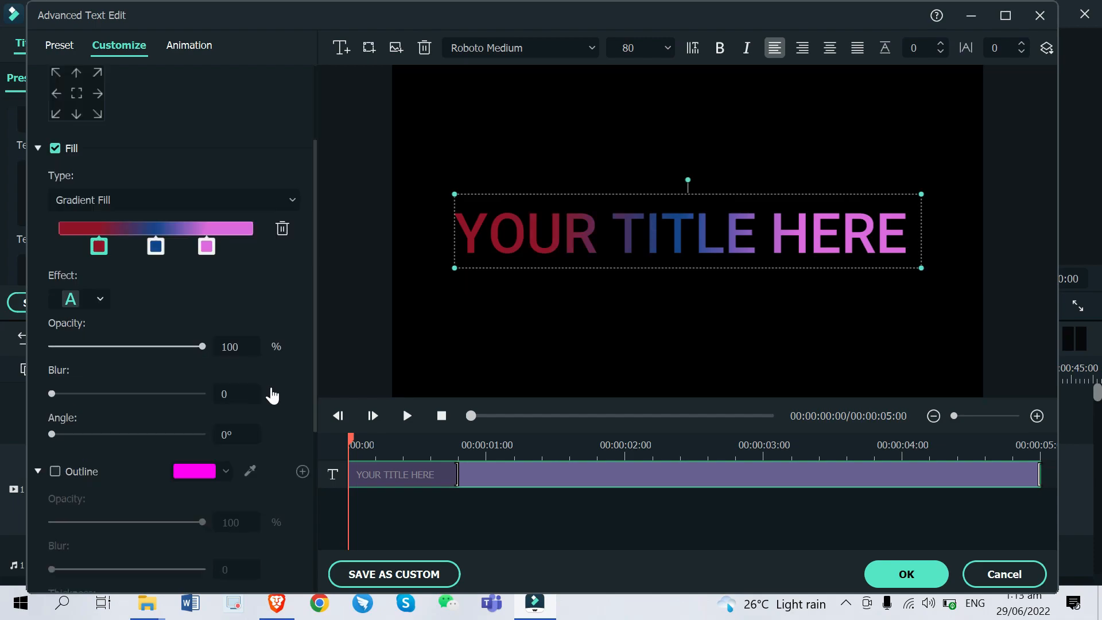
{"action": "left_click_drag", "start_coordinate": [64, 395], "coordinate": [123, 396]}
{"action": "left_click", "coordinate": [66, 394]}
{"action": "left_click_drag", "start_coordinate": [52, 434], "coordinate": [88, 435]}
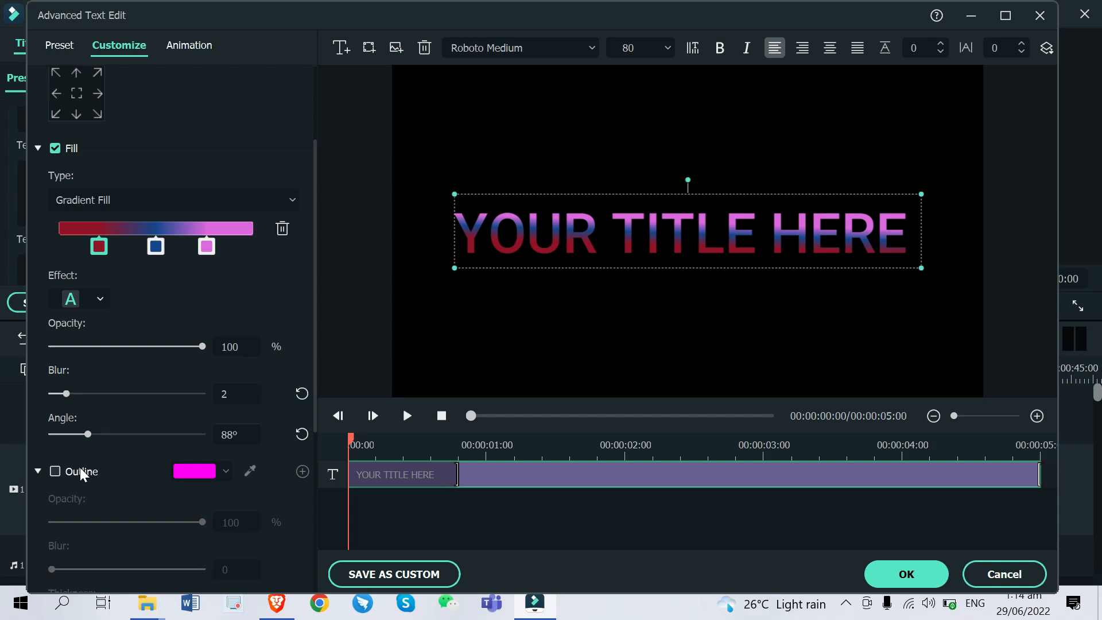
Enable a light blue title outline with Blur 4 and Thickness 6
{"action": "left_click", "coordinate": [55, 470]}
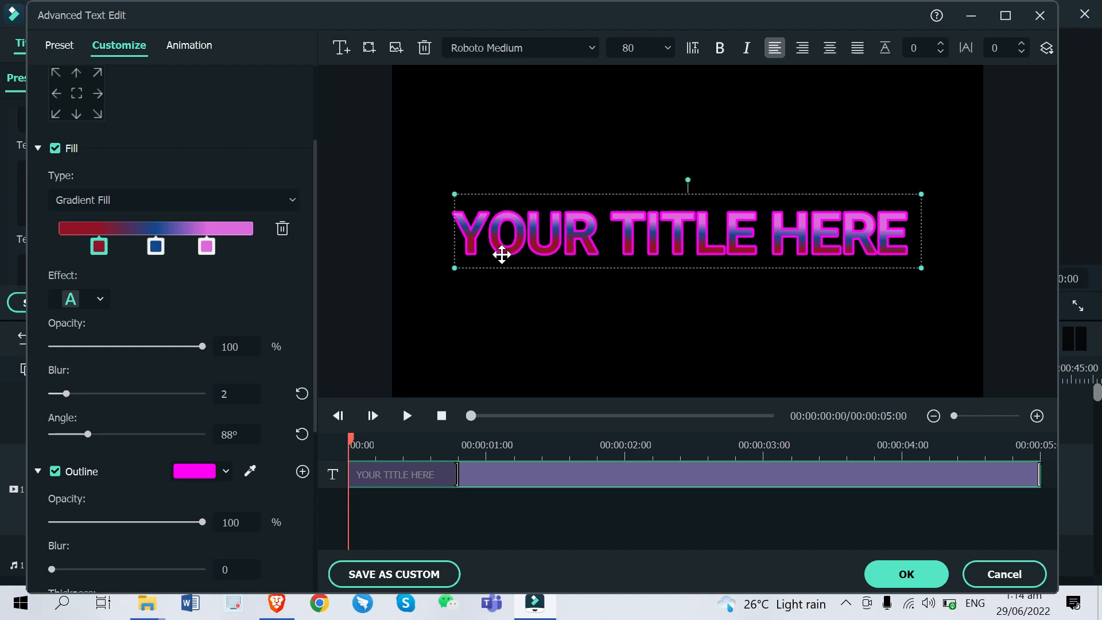
{"action": "left_click", "coordinate": [224, 471]}
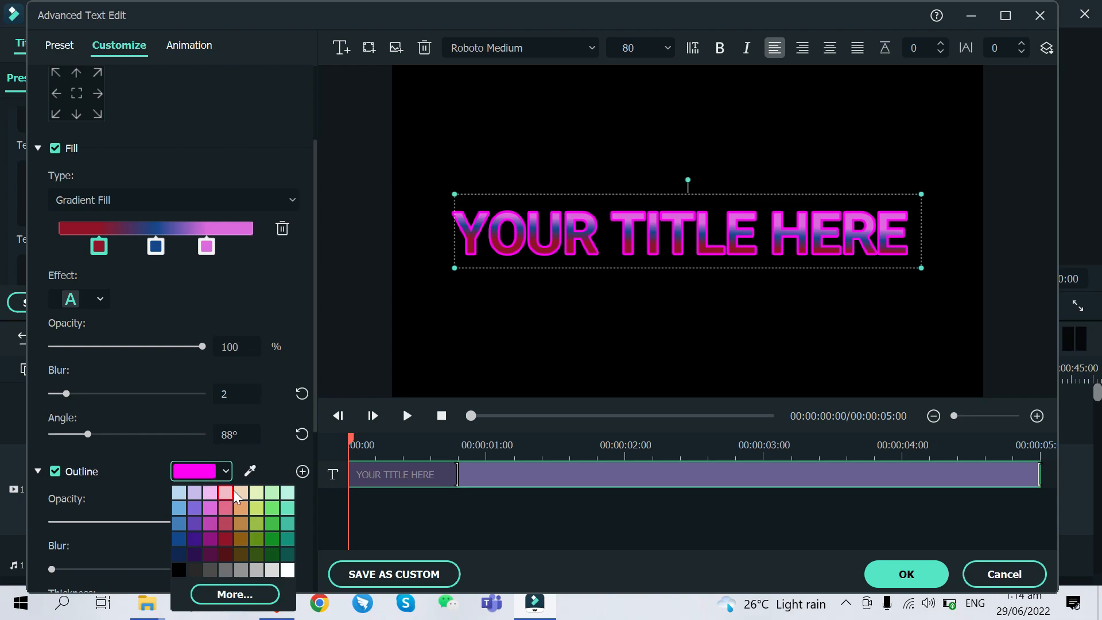
{"action": "left_click", "coordinate": [286, 567]}
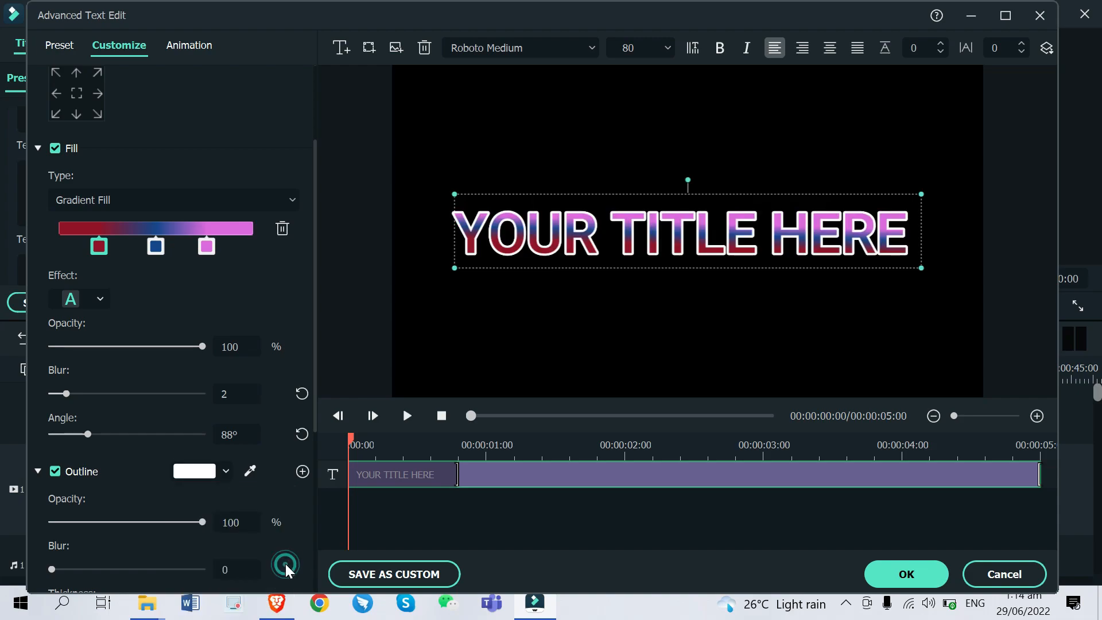
{"action": "scroll", "coordinate": [77, 424], "scroll_direction": "down", "scroll_amount": 3}
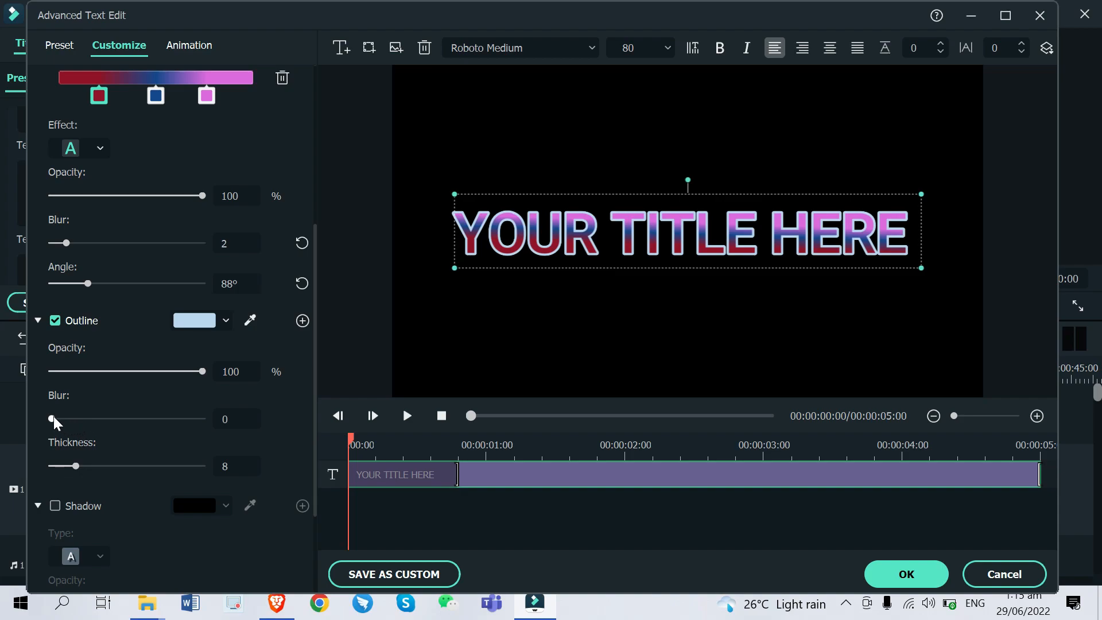
{"action": "left_click_drag", "start_coordinate": [51, 418], "coordinate": [112, 418]}
{"action": "left_click_drag", "start_coordinate": [75, 466], "coordinate": [70, 466]}
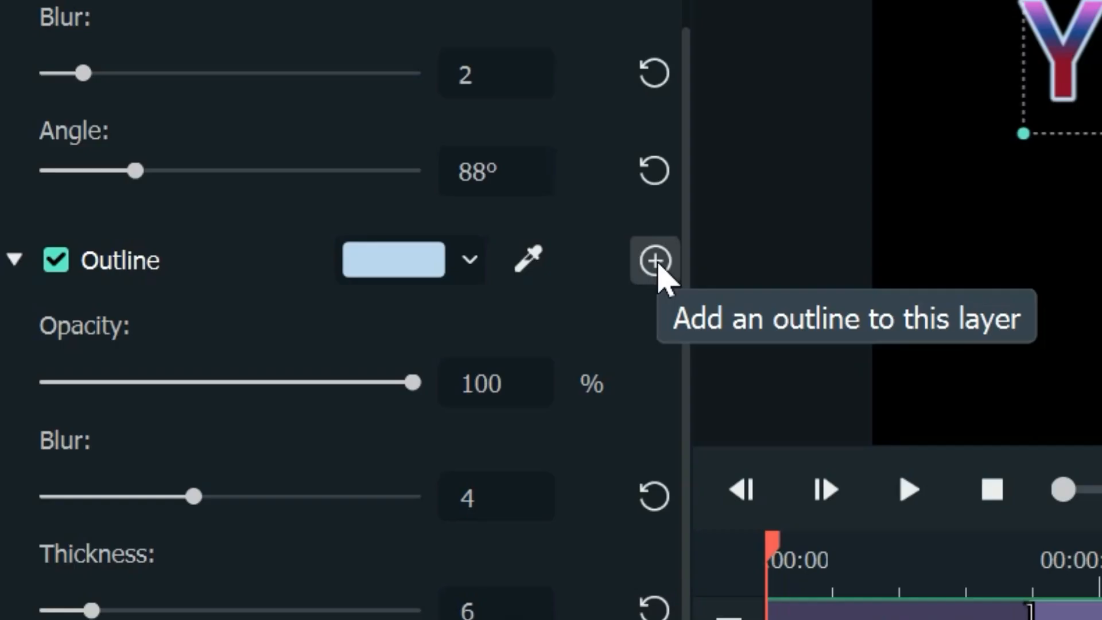
Add a second outline layer, then remove it
{"action": "left_click", "coordinate": [654, 261]}
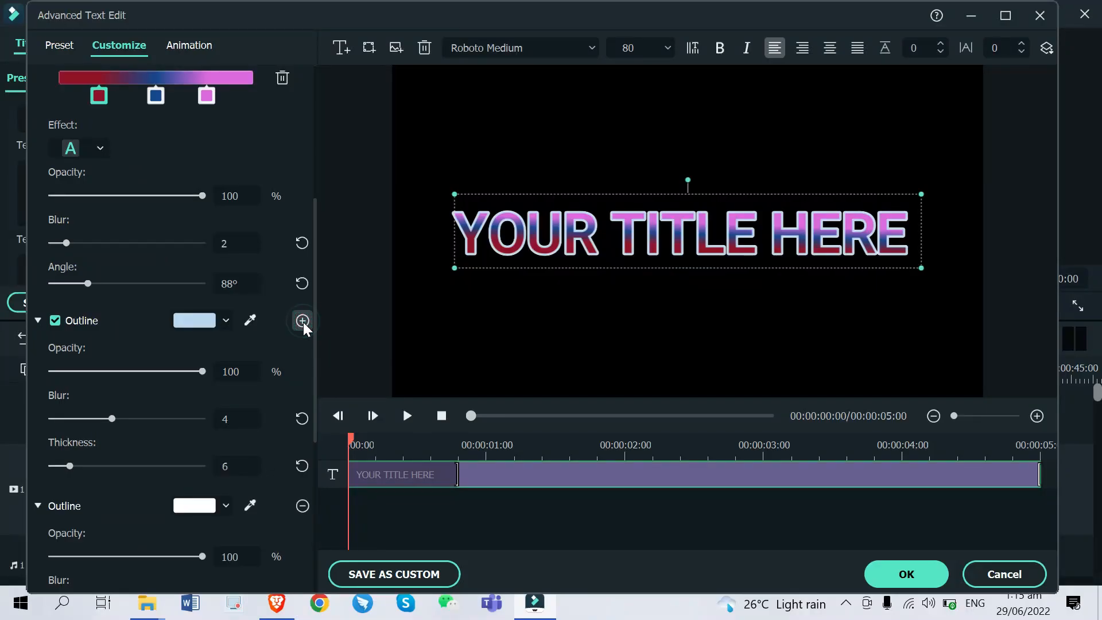
{"action": "scroll", "coordinate": [315, 366], "scroll_direction": "down", "scroll_amount": 2}
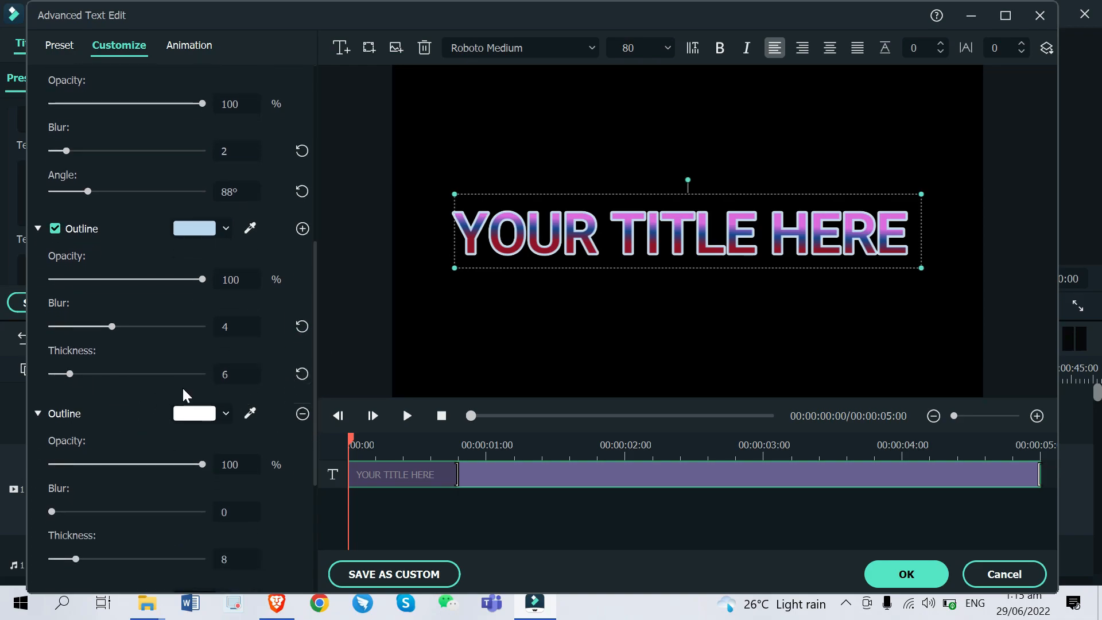
{"action": "left_click", "coordinate": [302, 414]}
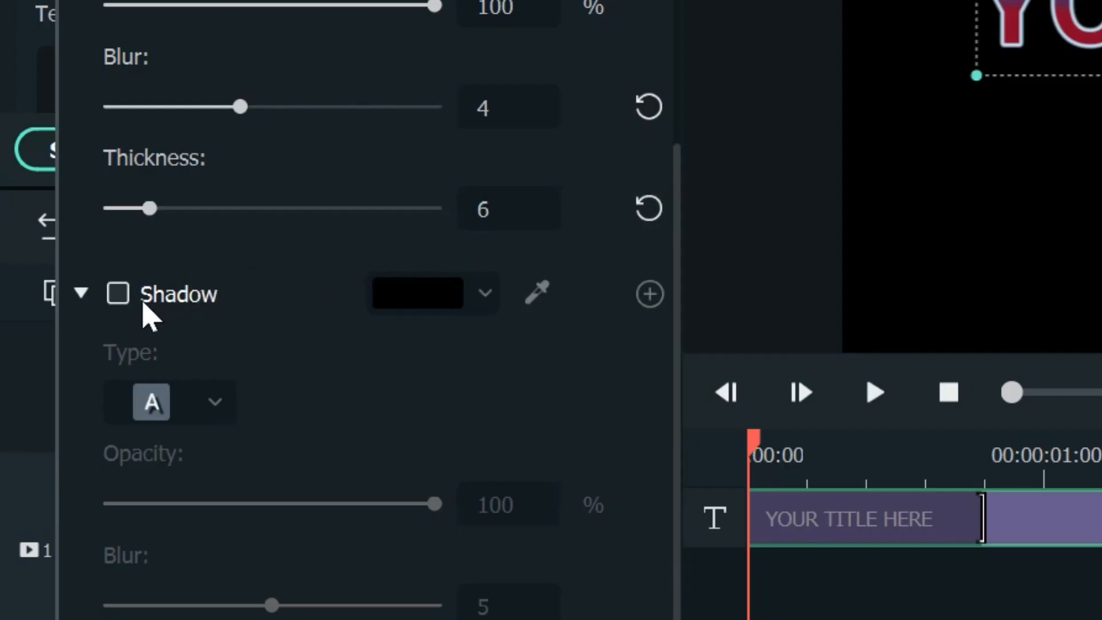
Turn on a white title shadow with distance 7, blur 8 and 41% opacity
{"action": "left_click", "coordinate": [120, 296]}
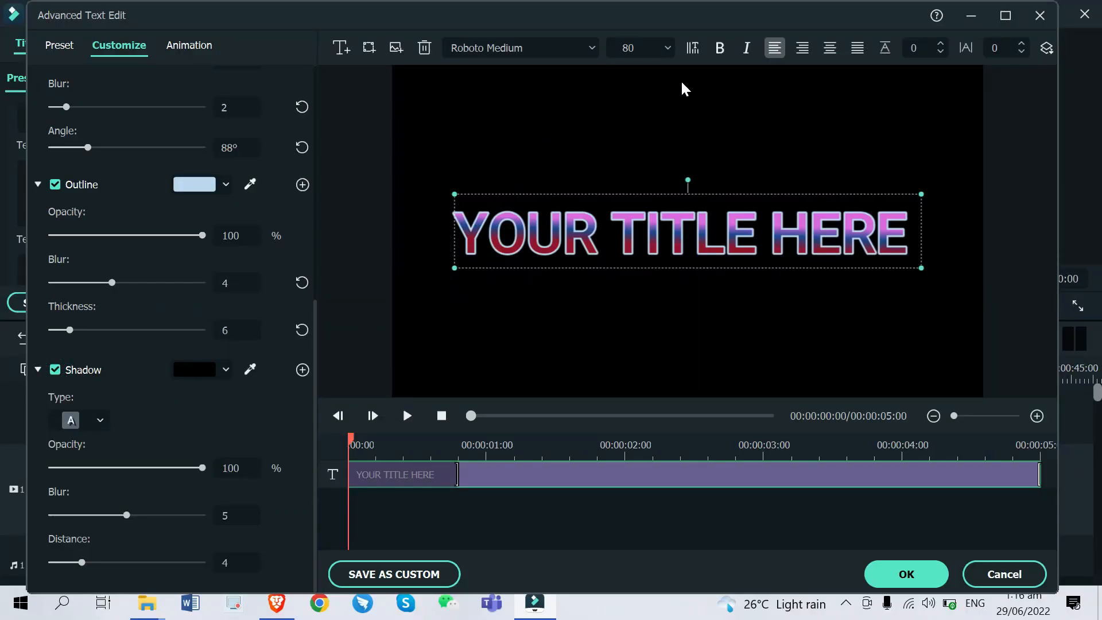
{"action": "left_click", "coordinate": [208, 369]}
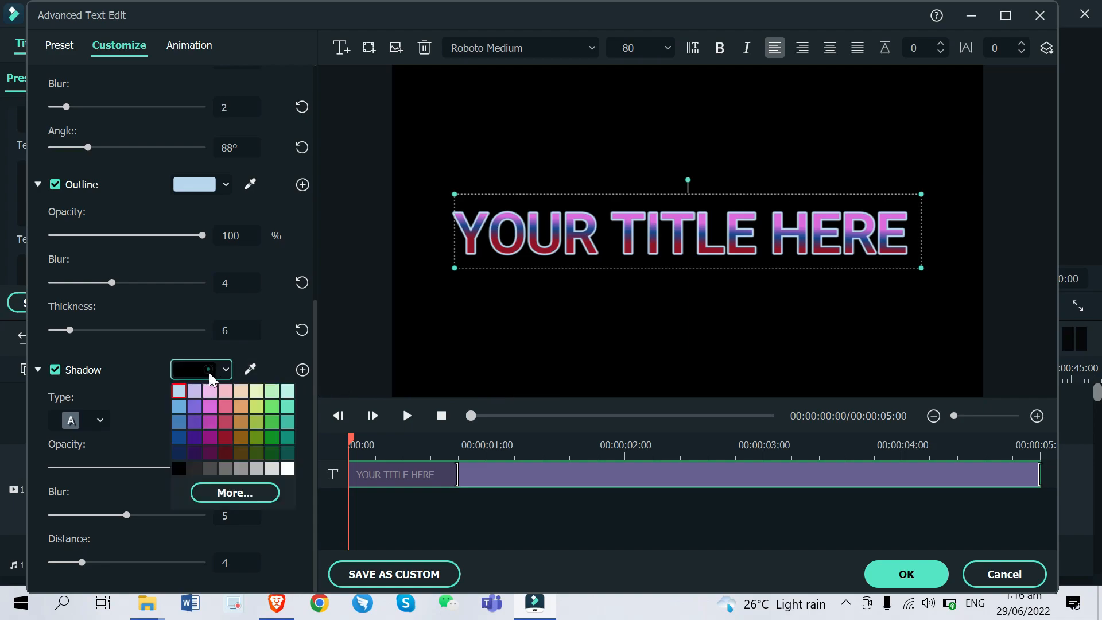
{"action": "left_click", "coordinate": [287, 467]}
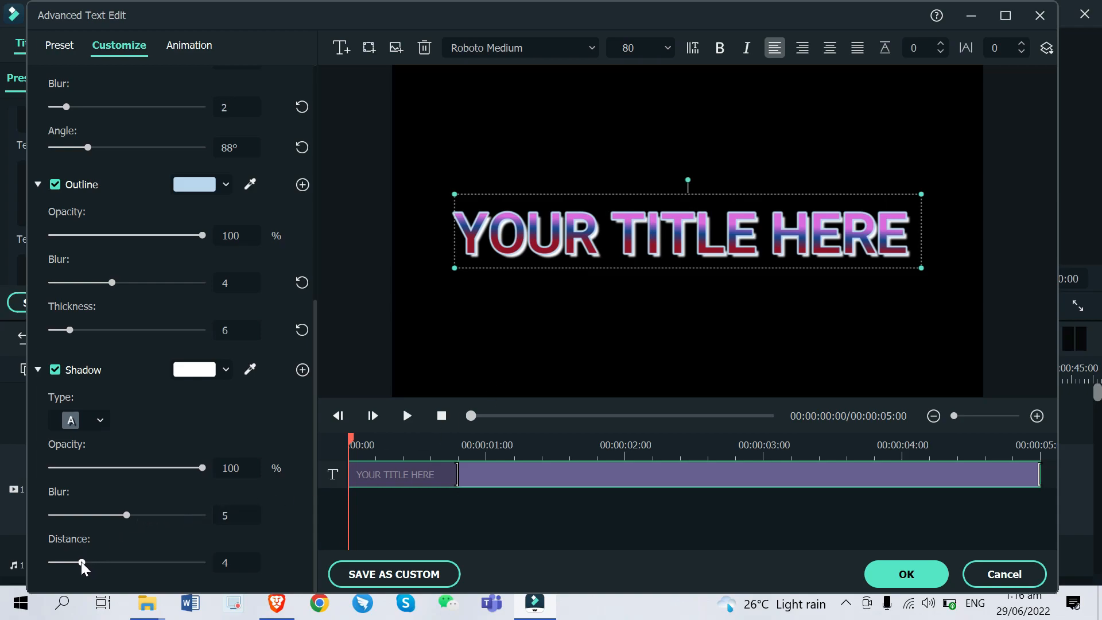
{"action": "left_click_drag", "start_coordinate": [82, 564], "coordinate": [108, 570]}
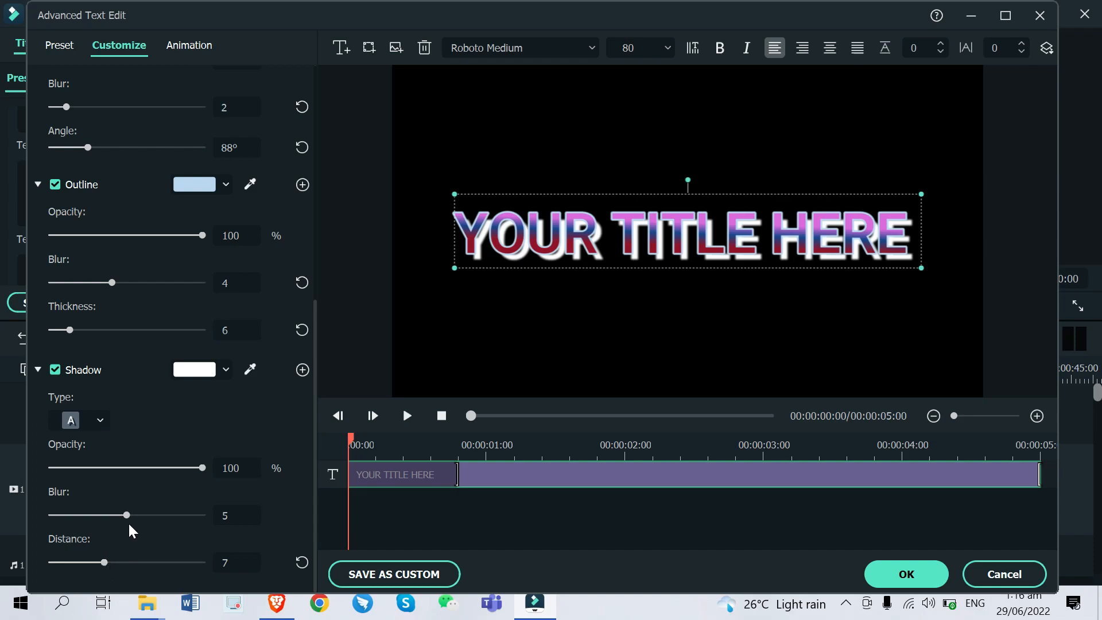
{"action": "left_click_drag", "start_coordinate": [126, 515], "coordinate": [182, 522]}
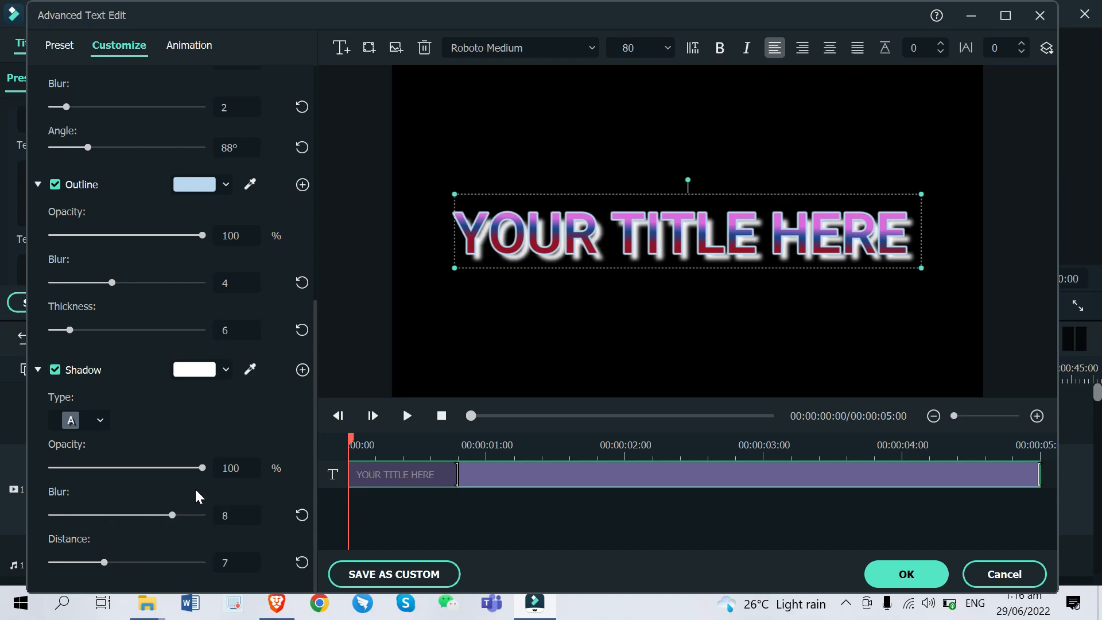
{"action": "left_click_drag", "start_coordinate": [203, 468], "coordinate": [117, 482]}
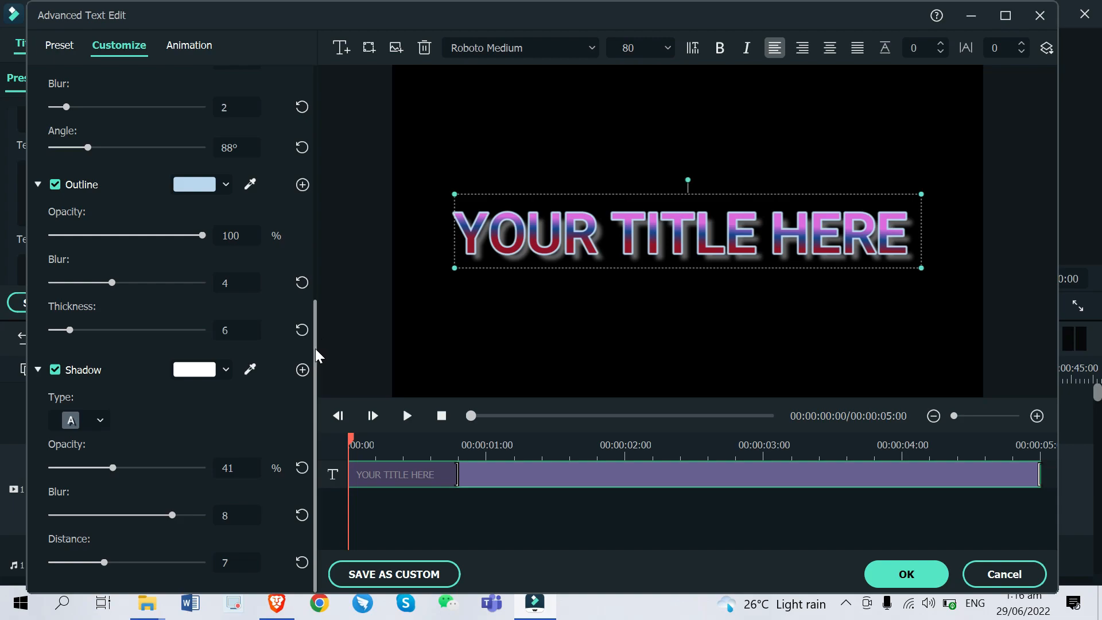
Preview and apply the Flip Down1 animation preset to the title
{"action": "left_click", "coordinate": [194, 53]}
{"action": "left_click_drag", "start_coordinate": [314, 99], "coordinate": [315, 344]}
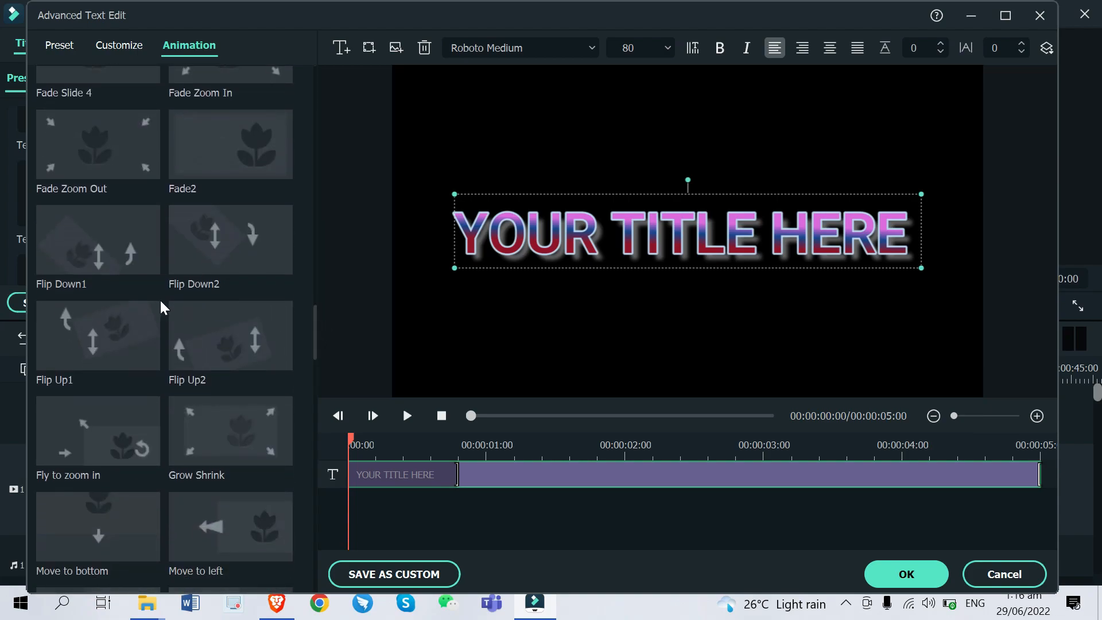
{"action": "left_click", "coordinate": [128, 276]}
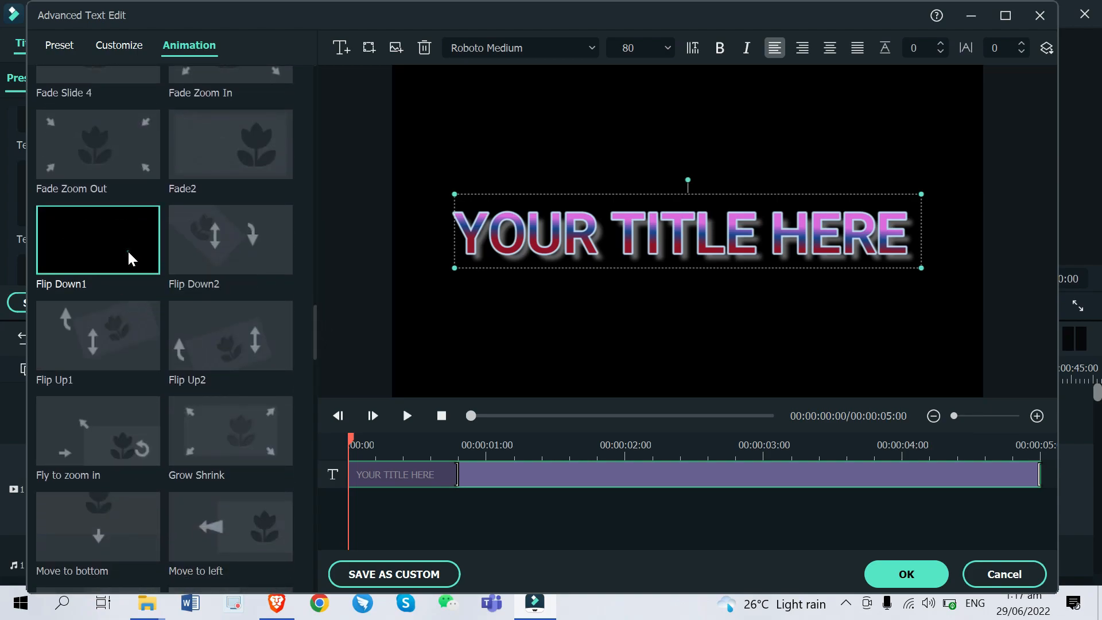
{"action": "double_click", "coordinate": [129, 253]}
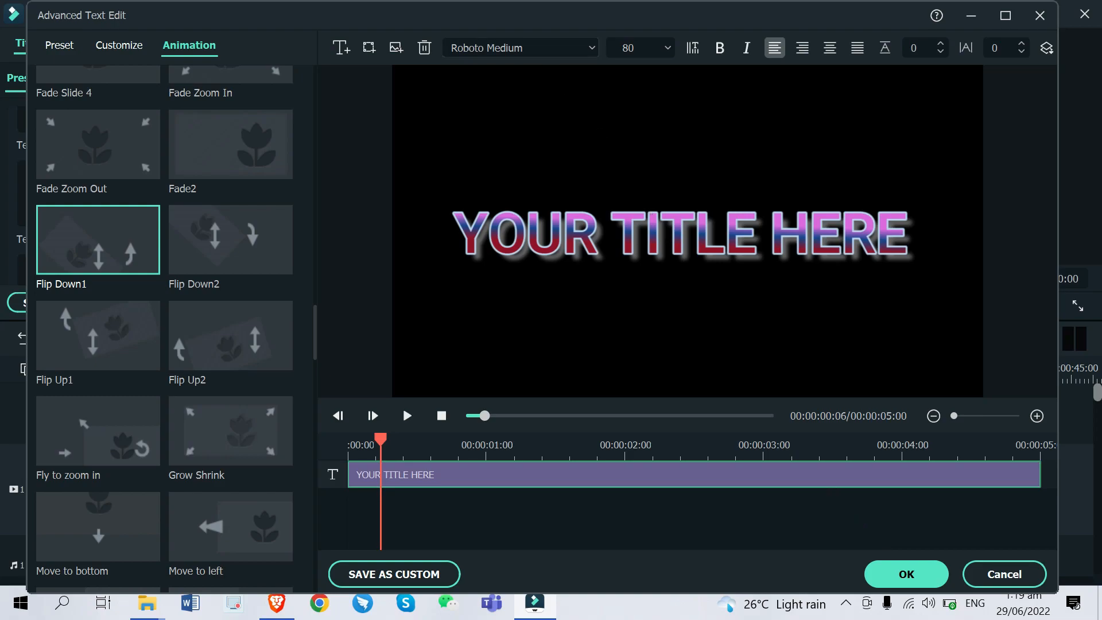
{"action": "left_click", "coordinate": [591, 48]}
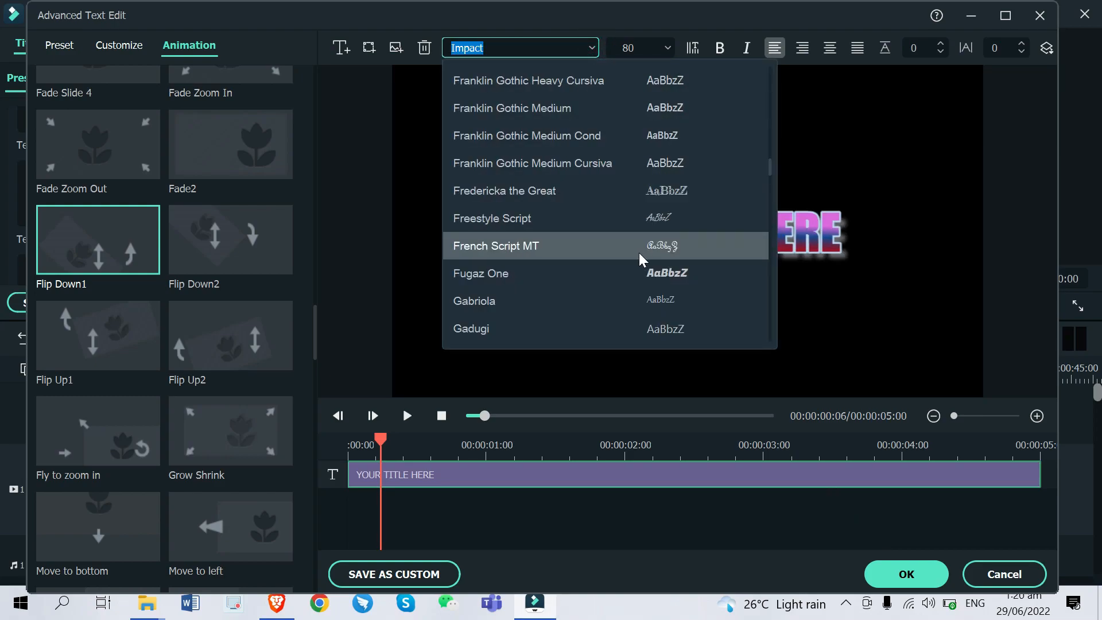
Switch the title's font to Fugaz One
{"action": "left_click", "coordinate": [577, 273]}
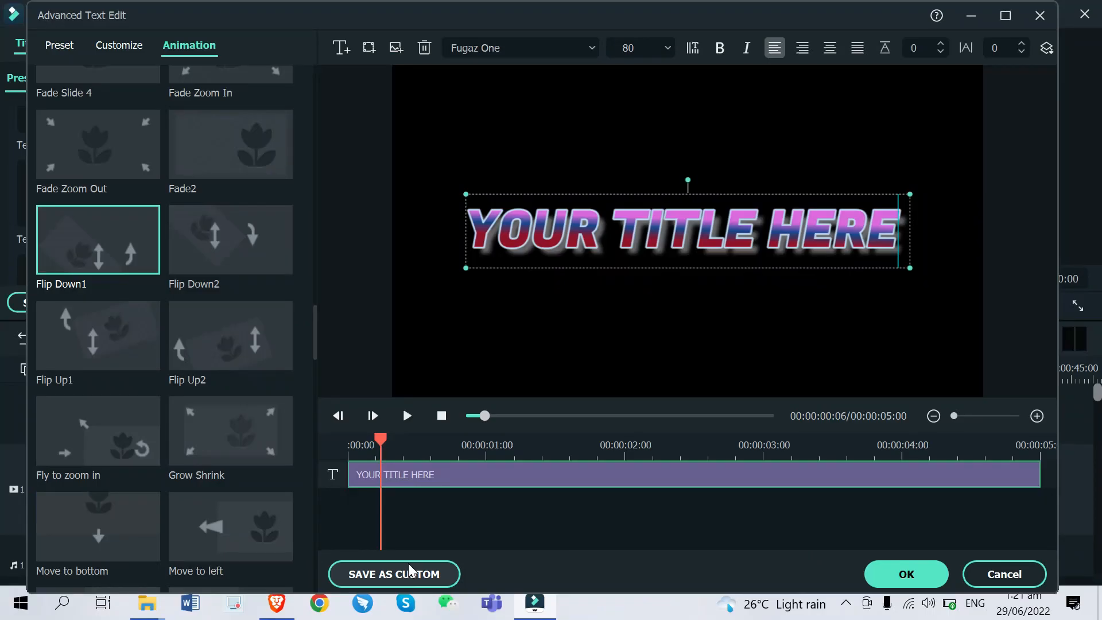
Save the styled title as a custom preset named 'FINAL TITLE'
{"action": "left_click", "coordinate": [409, 572]}
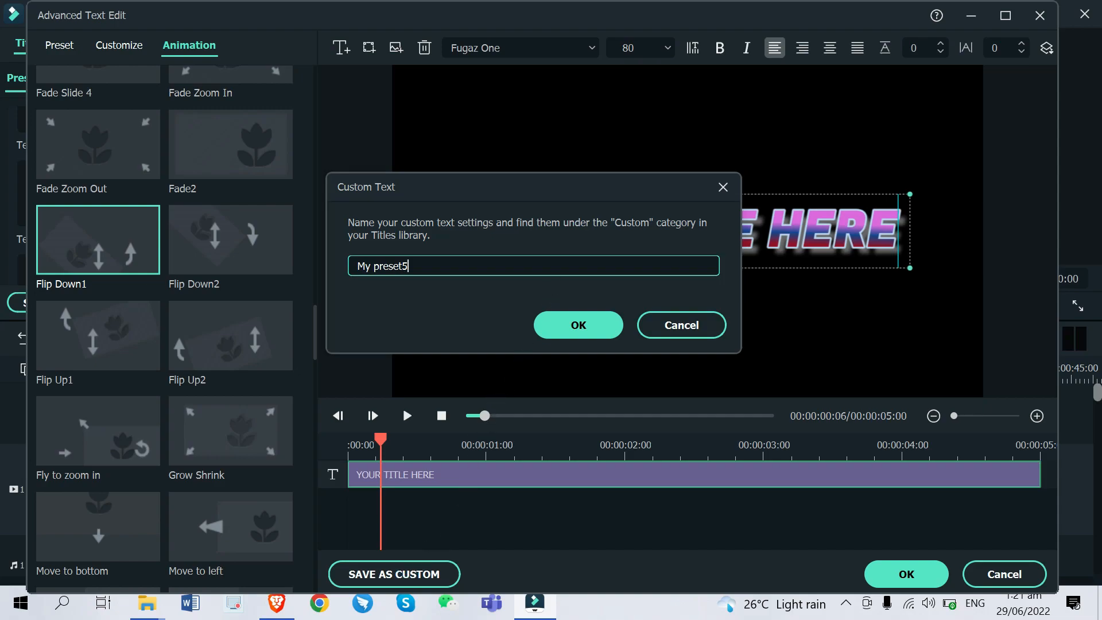
{"action": "triple_click", "coordinate": [562, 258]}
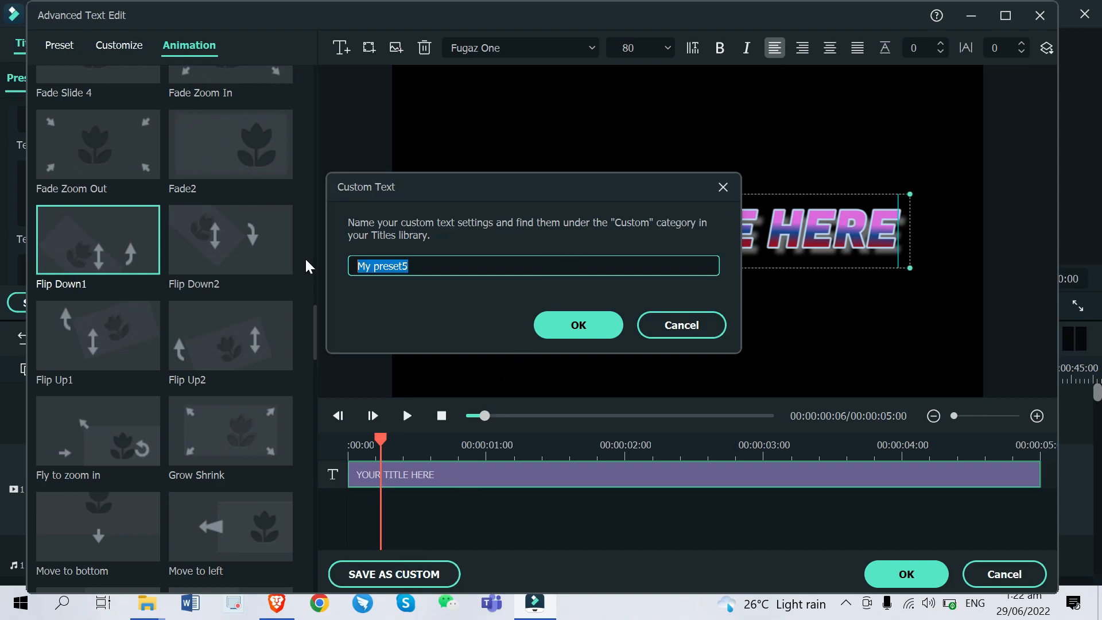
{"action": "type", "text": "FINAL TITLE"}
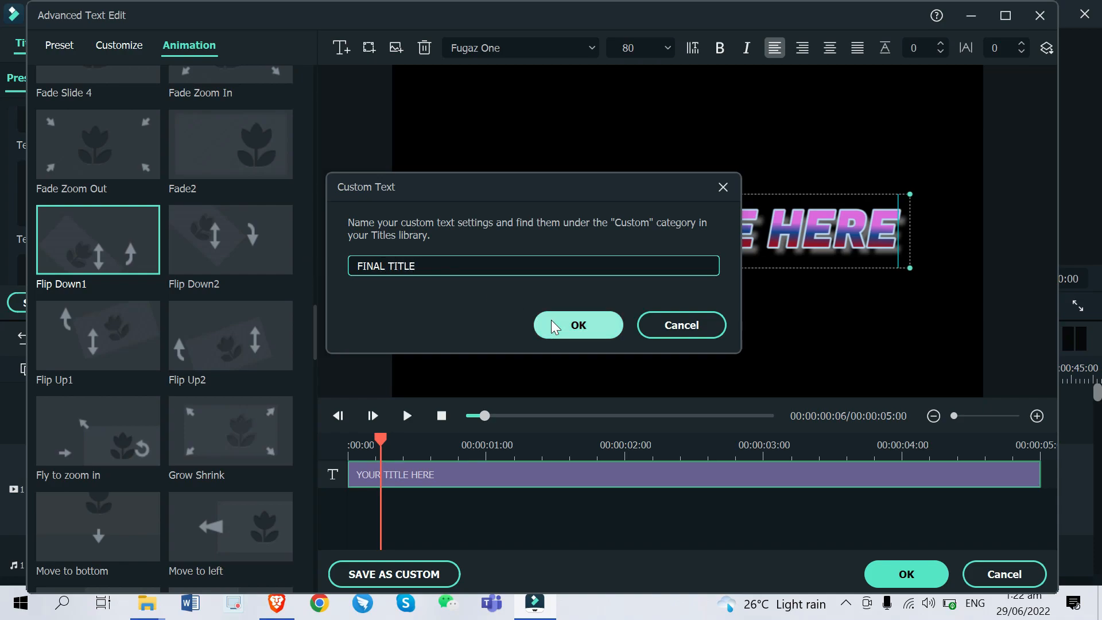
{"action": "left_click", "coordinate": [577, 324]}
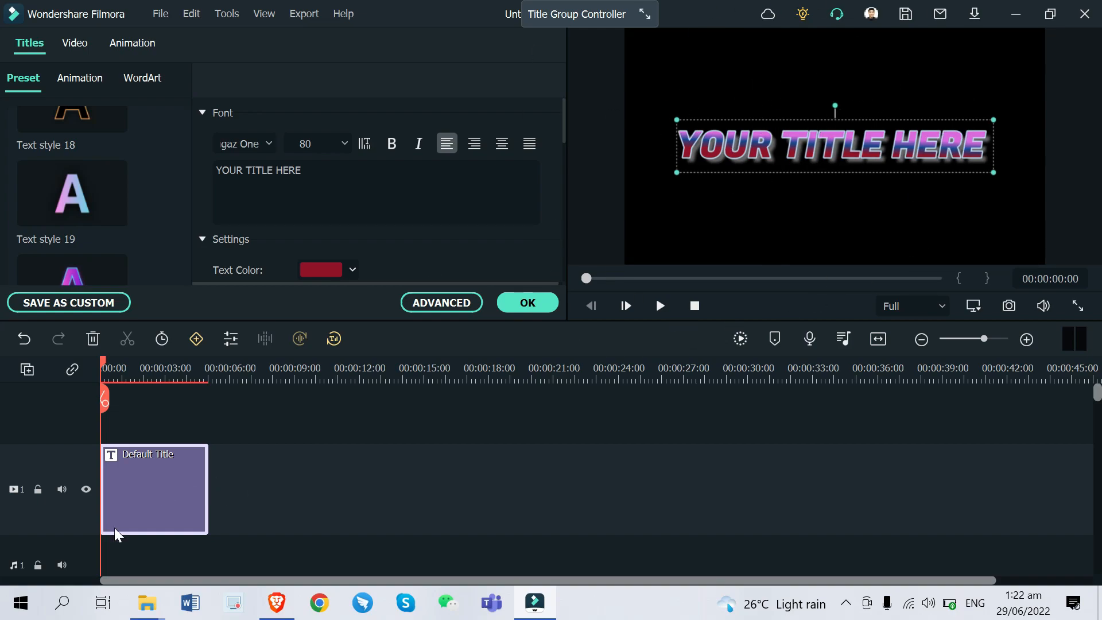
Undo the last change, then favourite FINAL TITLE in the Custom titles library
{"action": "left_click", "coordinate": [24, 339]}
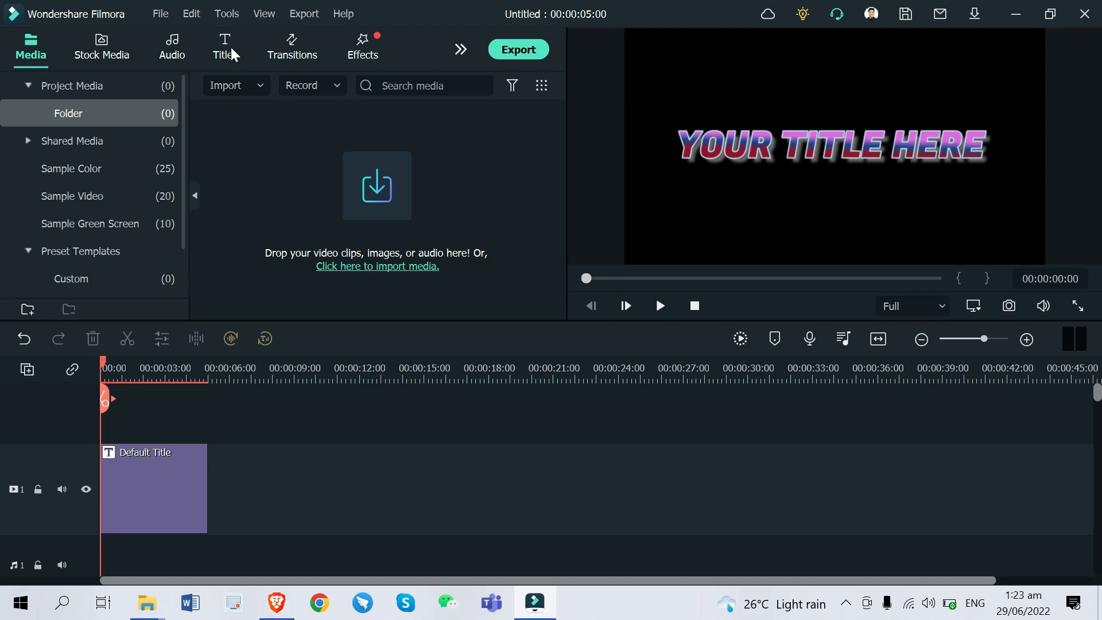
{"action": "left_click", "coordinate": [232, 54]}
{"action": "left_click", "coordinate": [129, 137]}
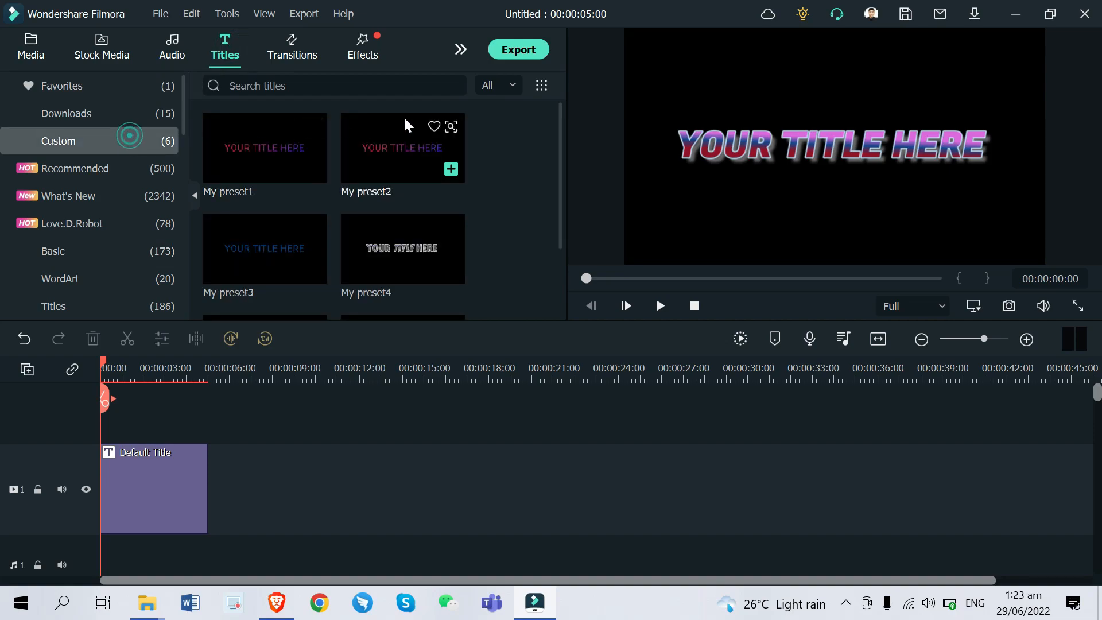
{"action": "left_click", "coordinate": [561, 141]}
{"action": "left_click_drag", "start_coordinate": [563, 151], "coordinate": [521, 239]}
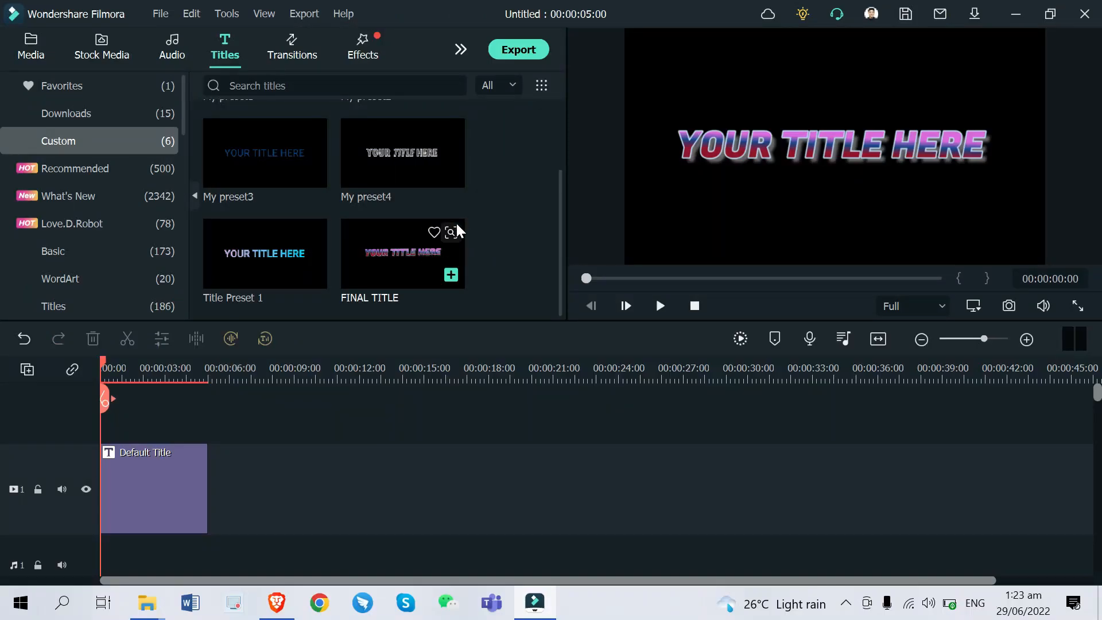
{"action": "left_click", "coordinate": [435, 232]}
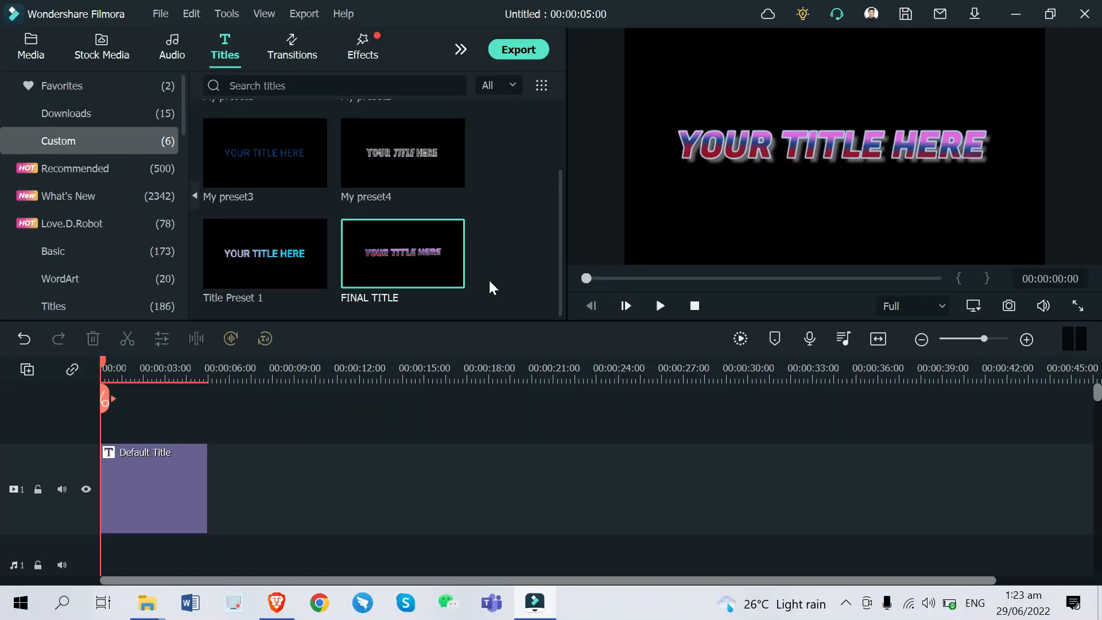